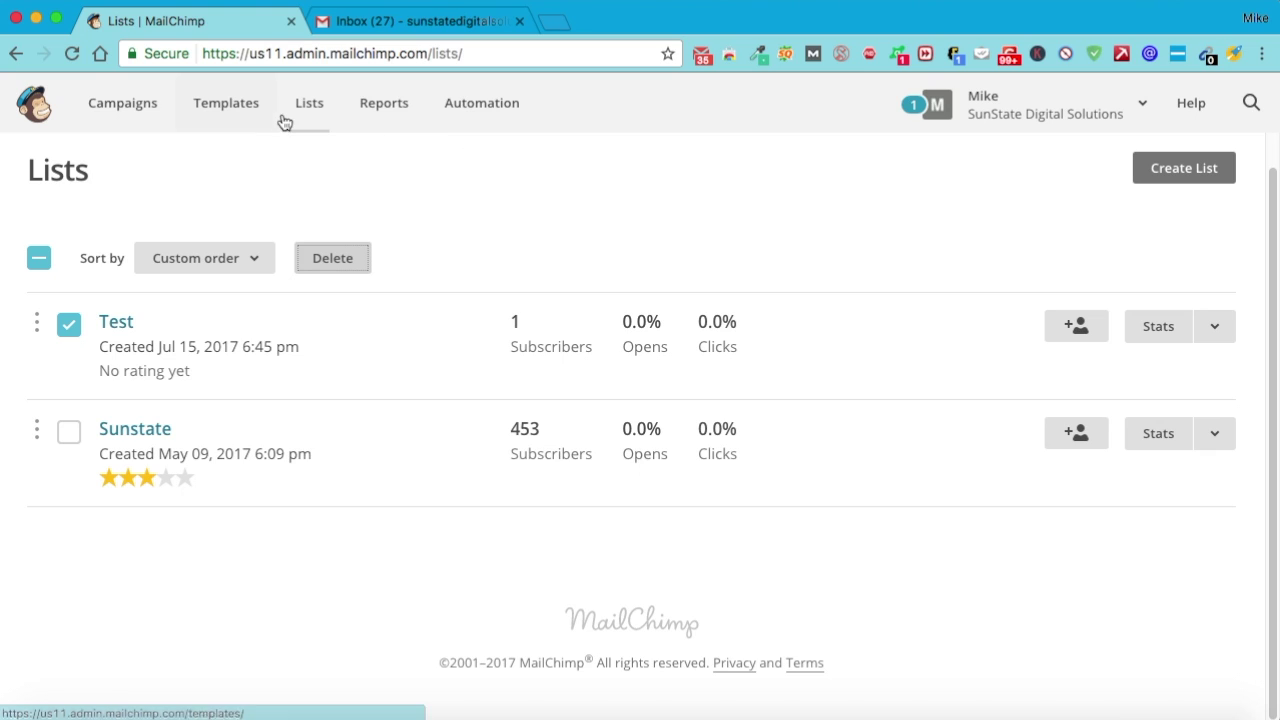
# Start a brand-new list and name it Test2
pyautogui.click(1215, 180)
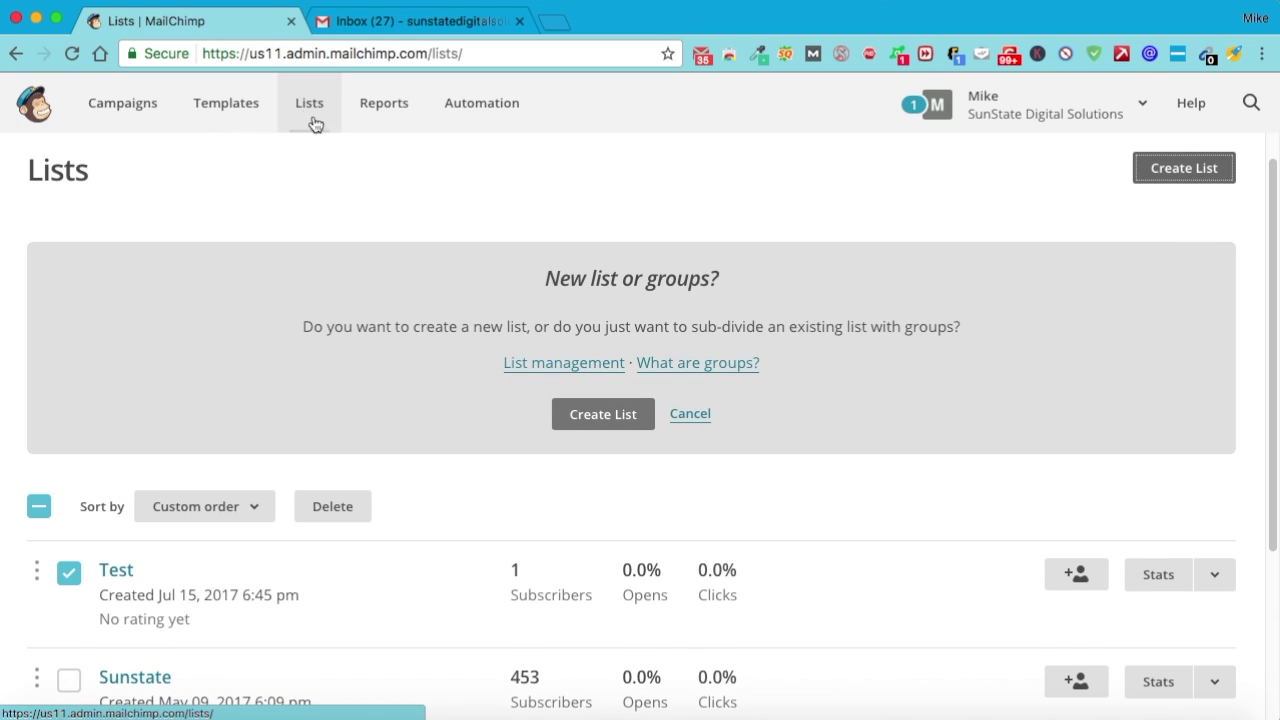
pyautogui.click(604, 416)
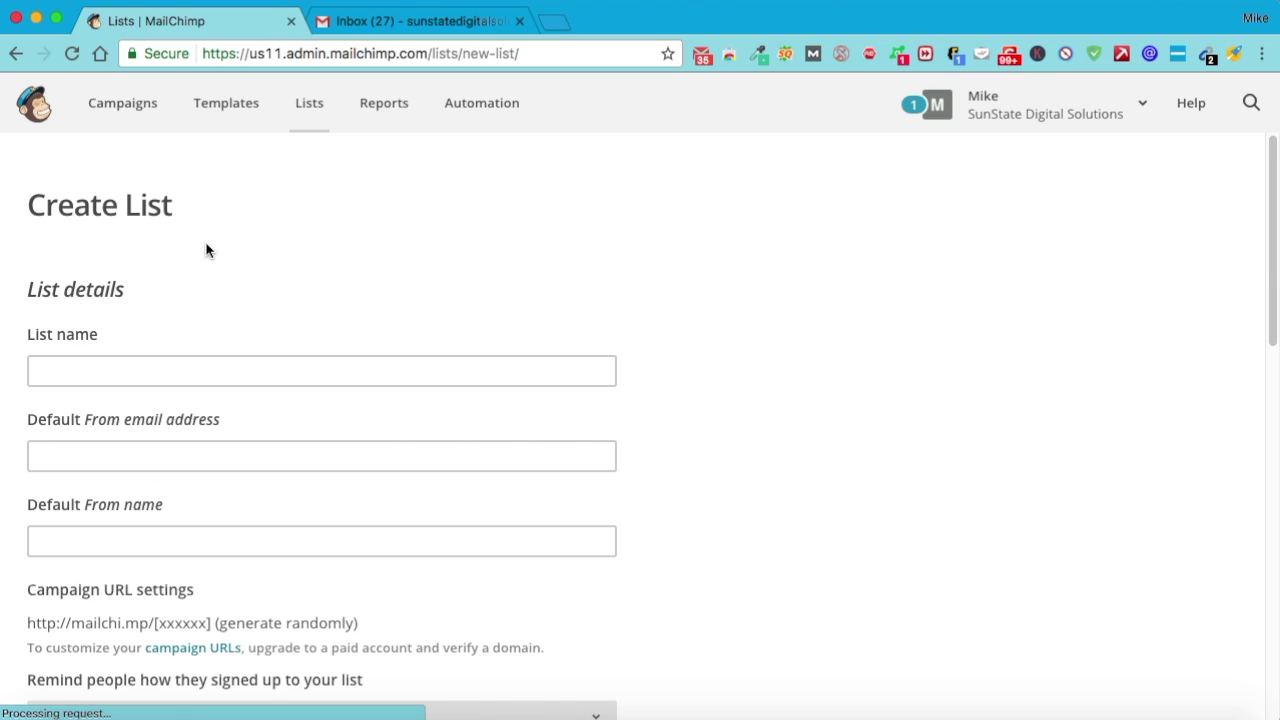
pyautogui.click(190, 372)
pyautogui.write('Test')
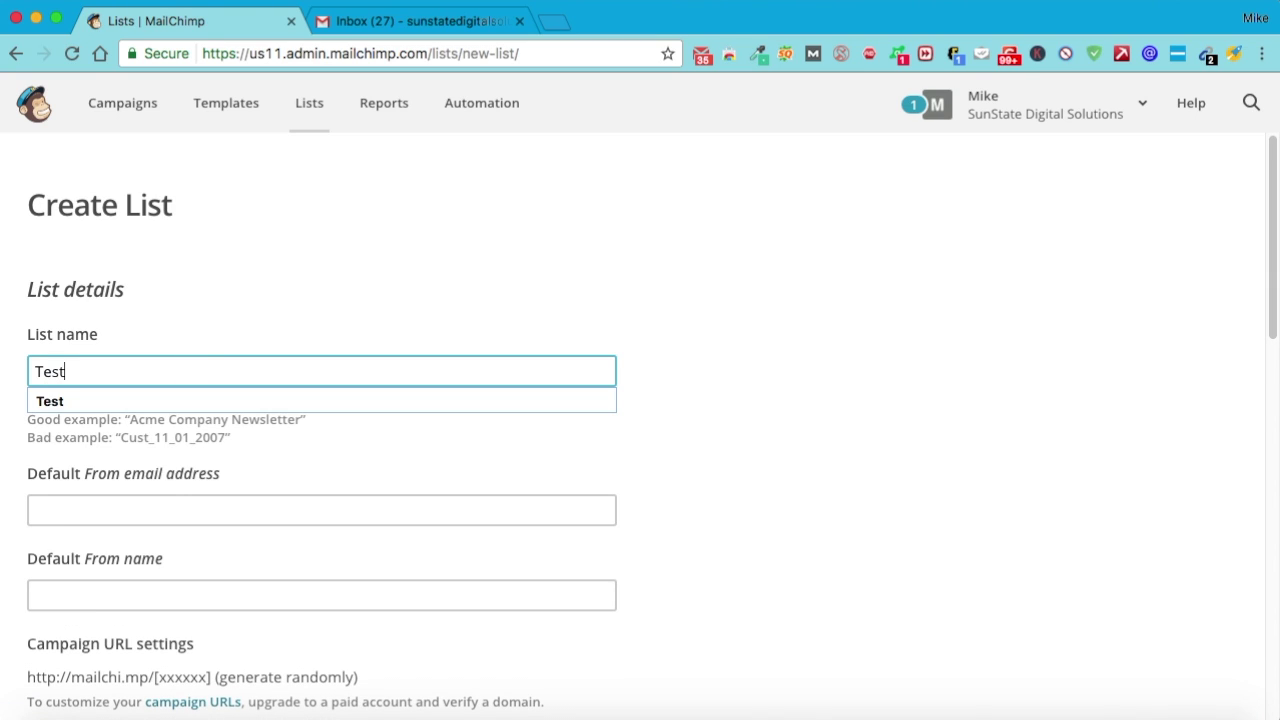
pyautogui.write('2')
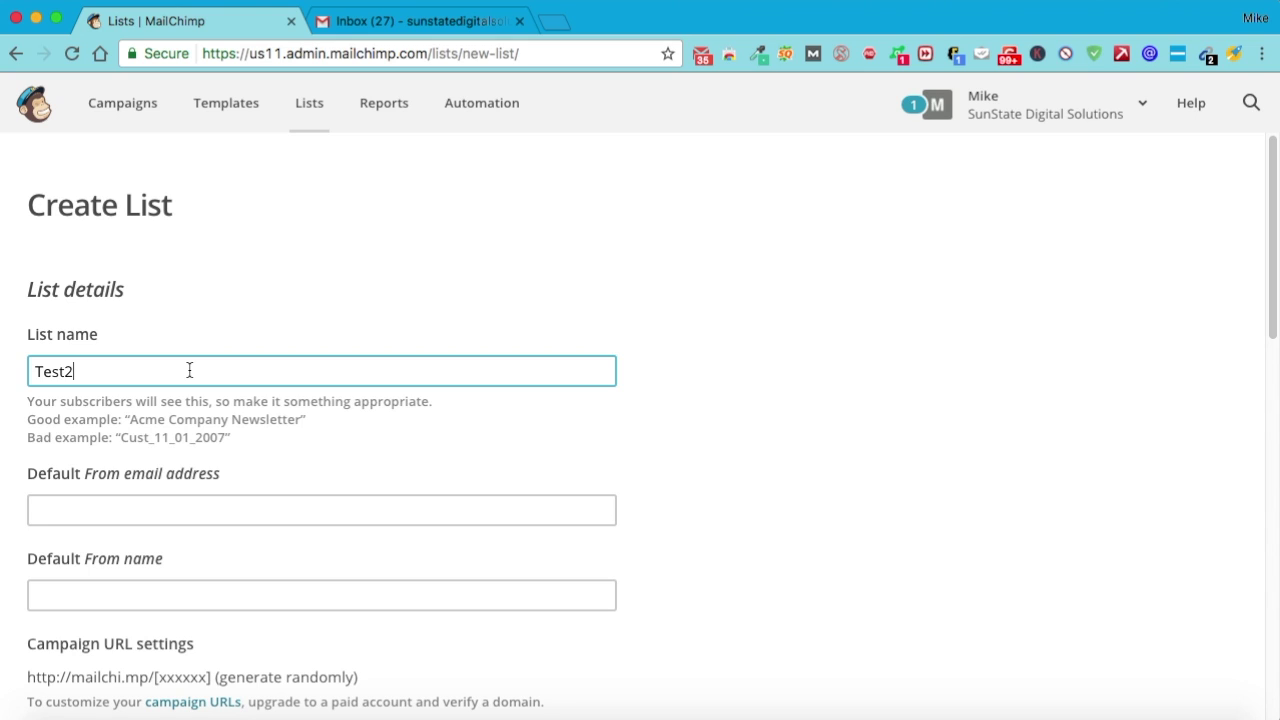
# Set the default sender to the Gmail address and sender name SunState Digital Solutions
pyautogui.click(128, 513)
pyautogui.scroll(-2, 195, 355)
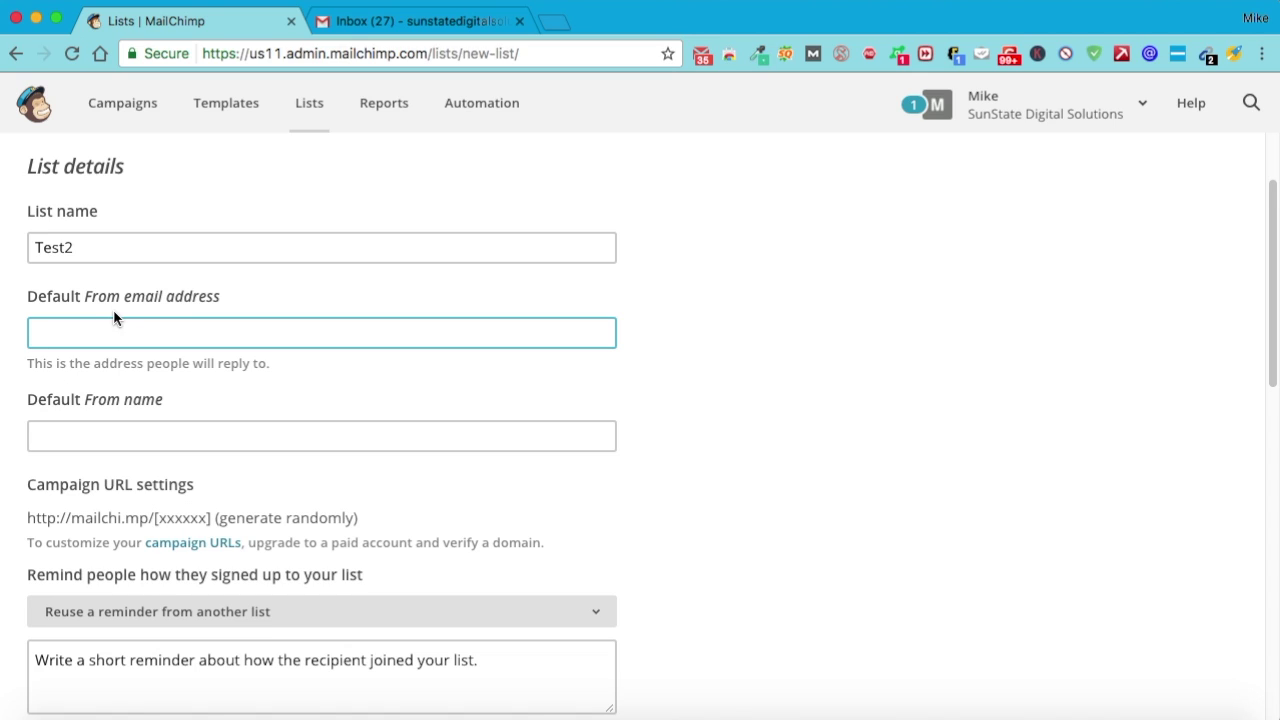
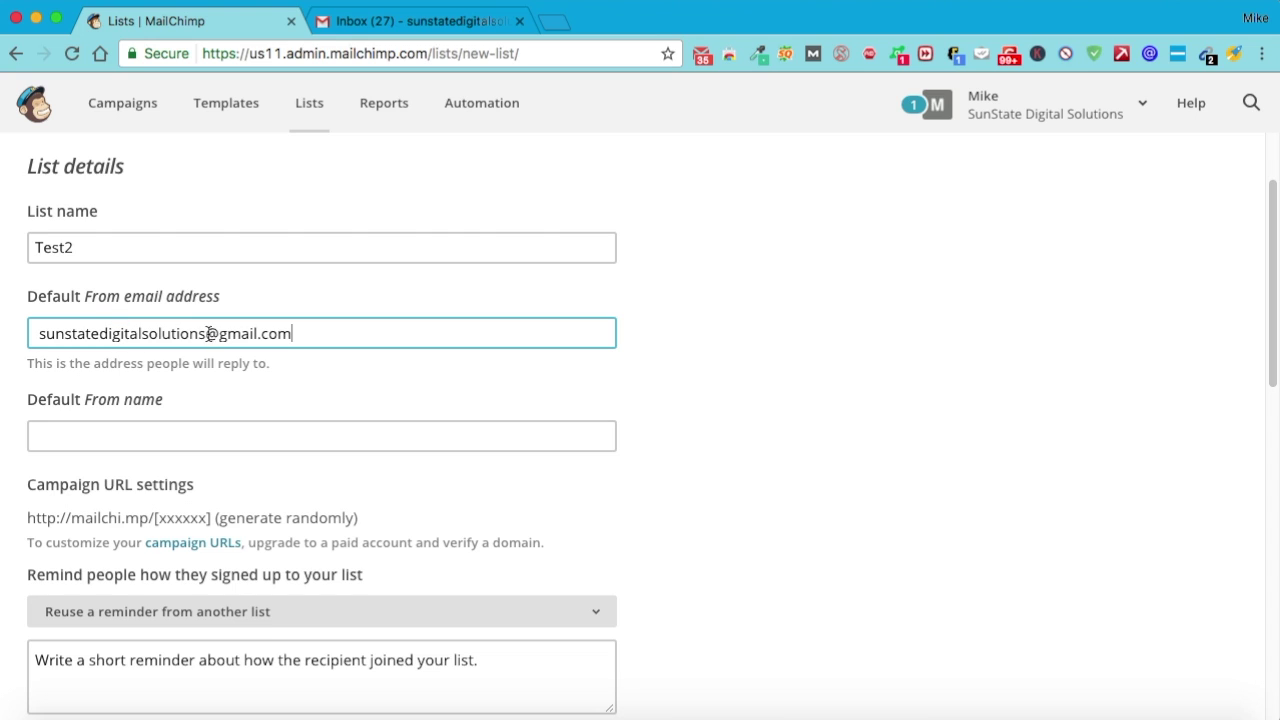
pyautogui.scroll(-2, 212, 403)
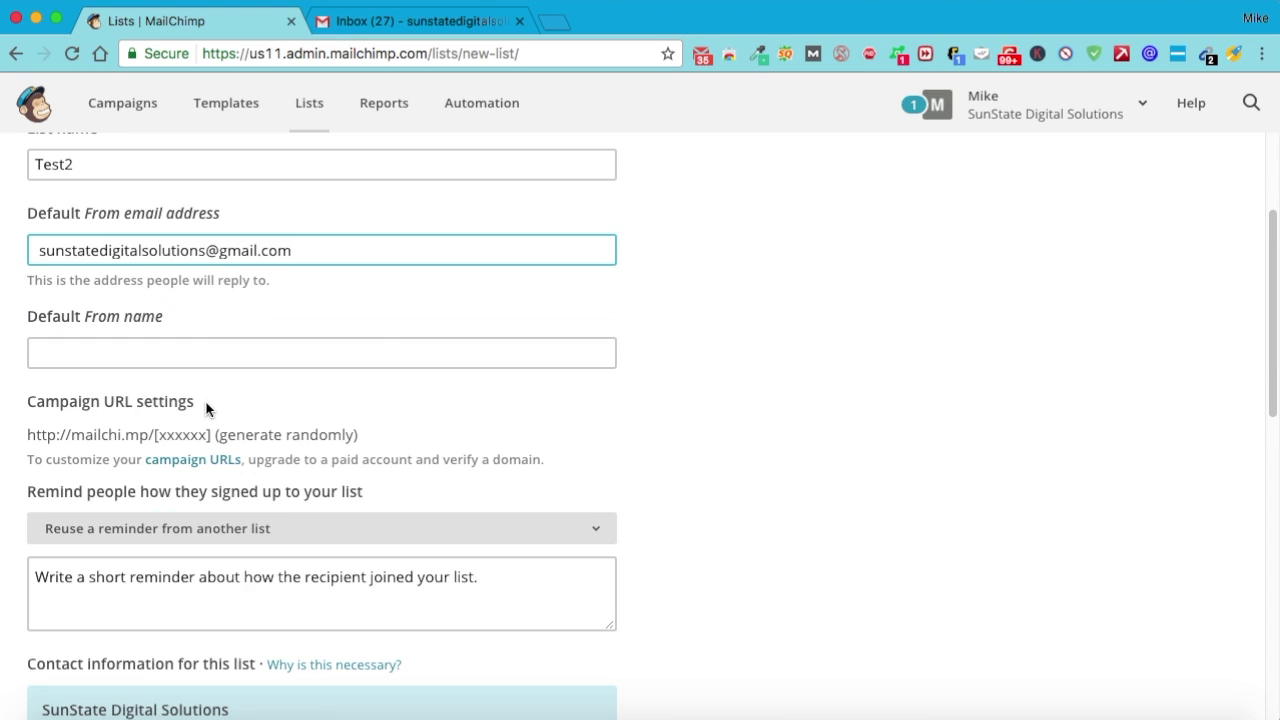
pyautogui.click(154, 352)
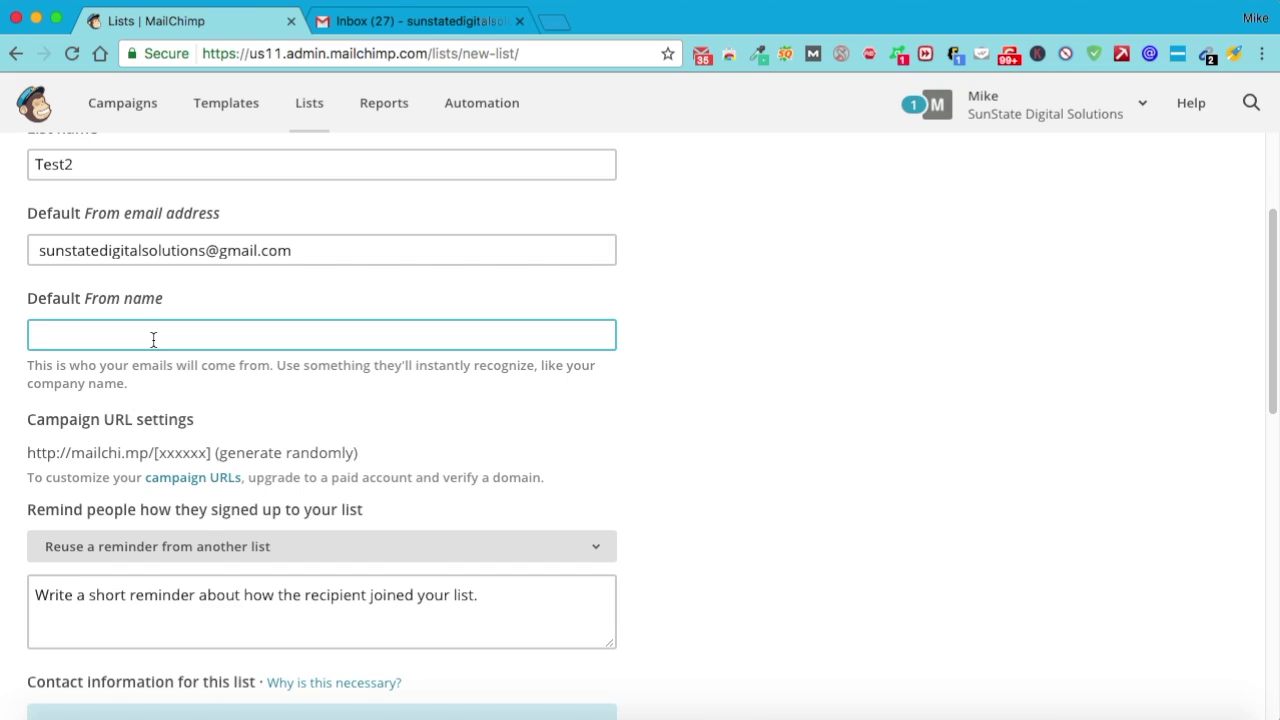
pyautogui.write('SUn')
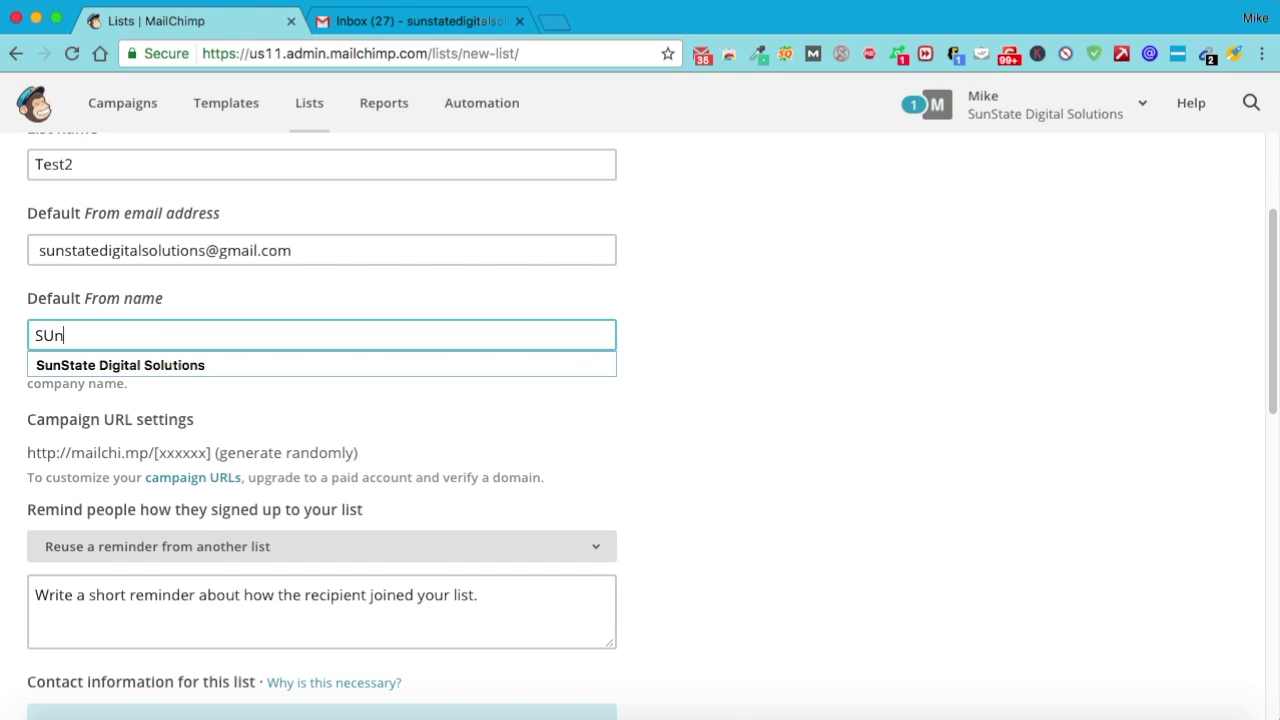
pyautogui.press('Down')
pyautogui.press('Return')
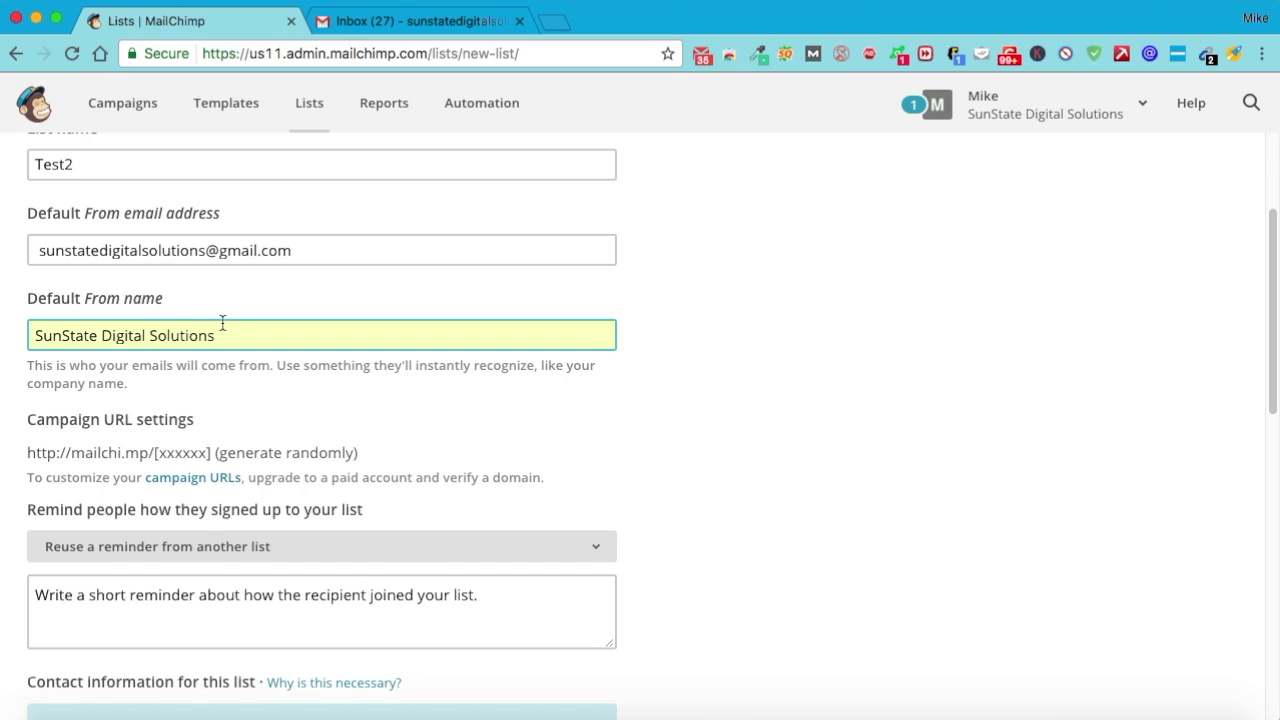
# Add the signup reminder 'Thanks' and save the Test2 list
pyautogui.scroll(-2, 99, 416)
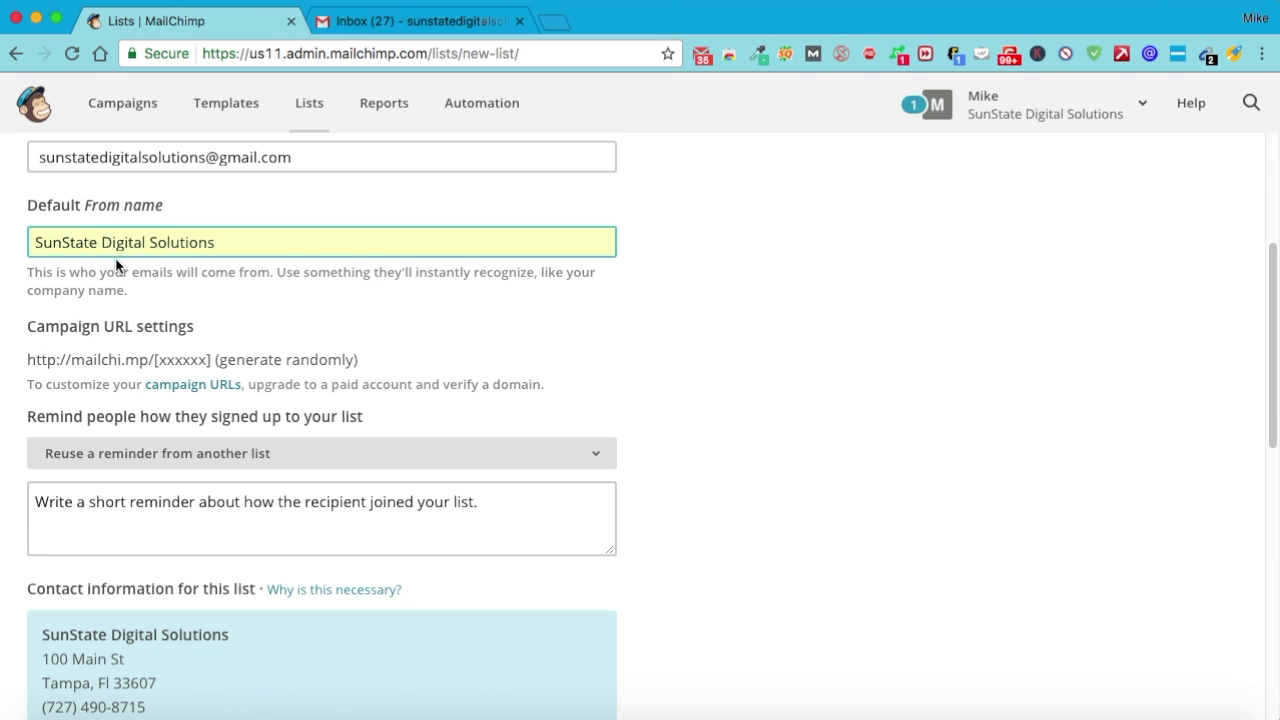
pyautogui.scroll(-3, 114, 330)
pyautogui.scroll(-5, 77, 343)
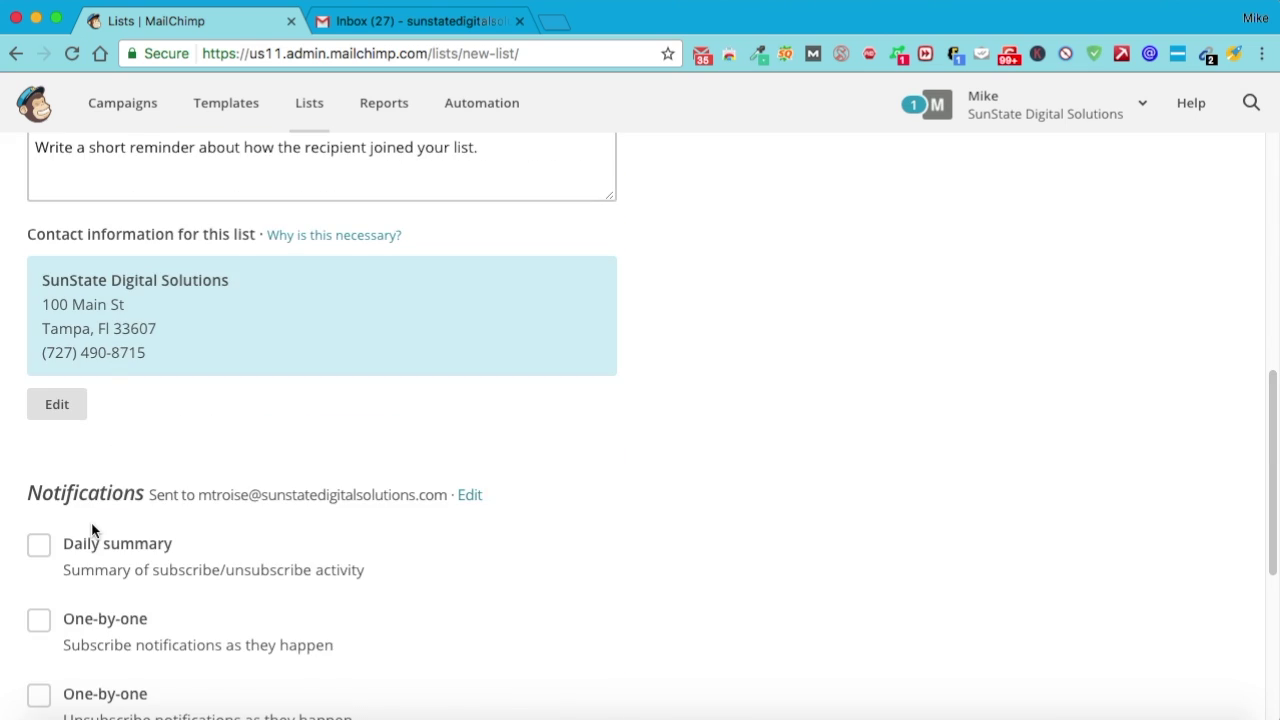
pyautogui.scroll(-8, 90, 525)
pyautogui.click(60, 410)
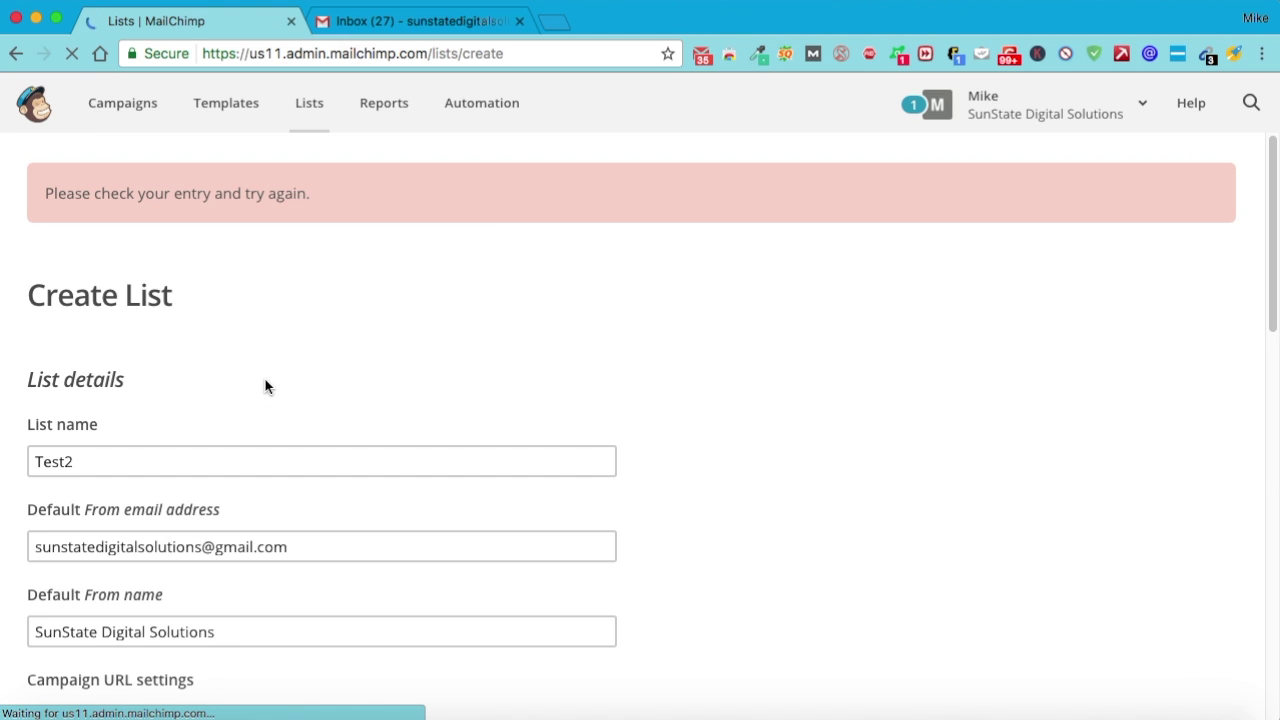
pyautogui.click(242, 434)
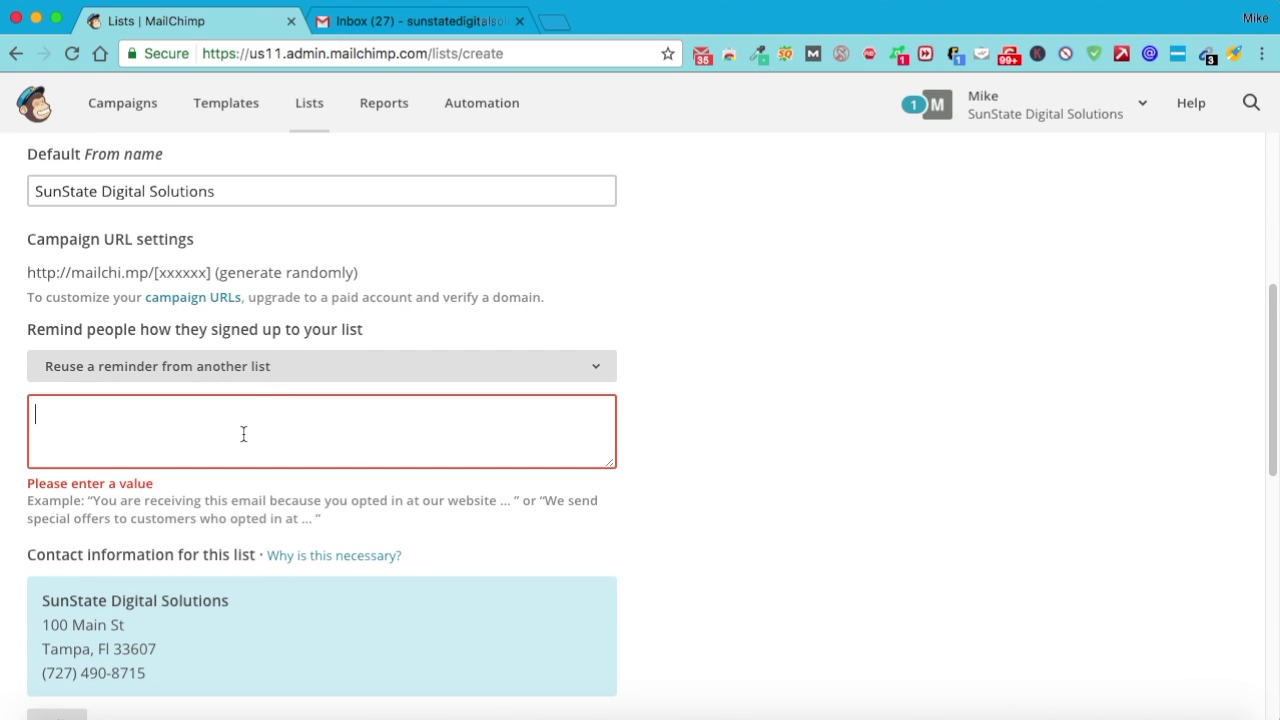
pyautogui.write('Thanks')
pyautogui.scroll(-15, 243, 434)
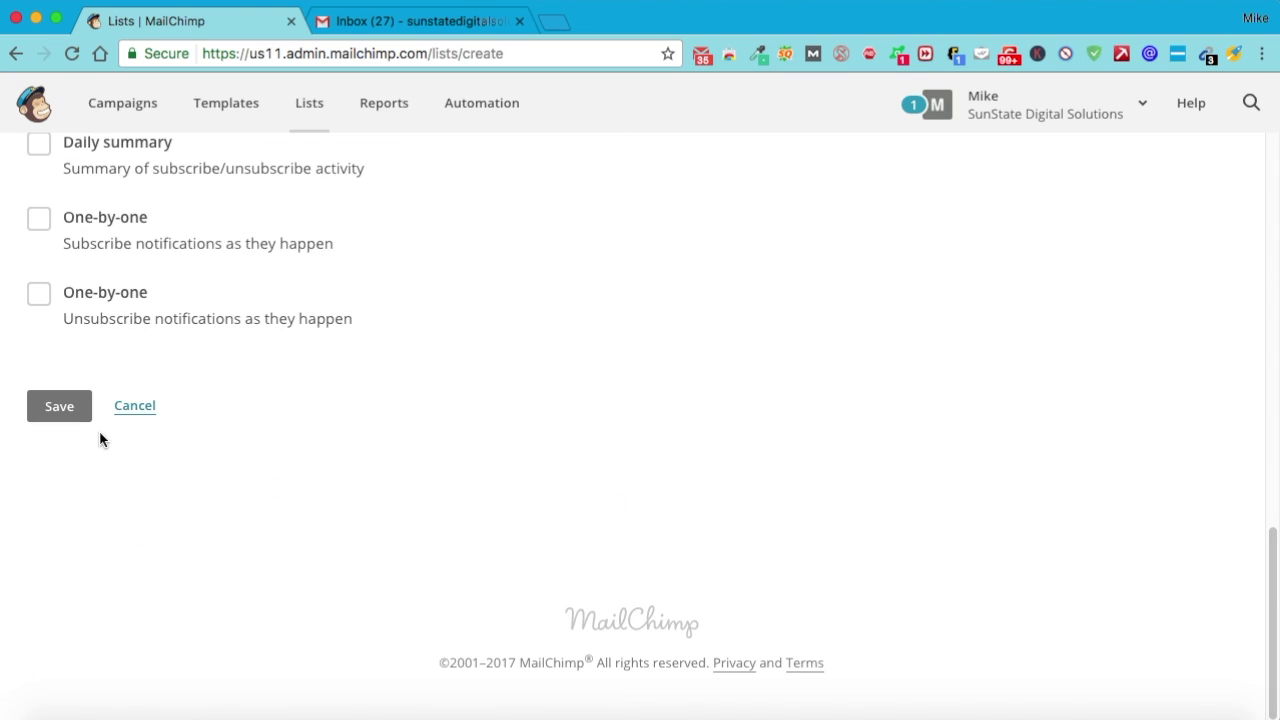
pyautogui.click(88, 404)
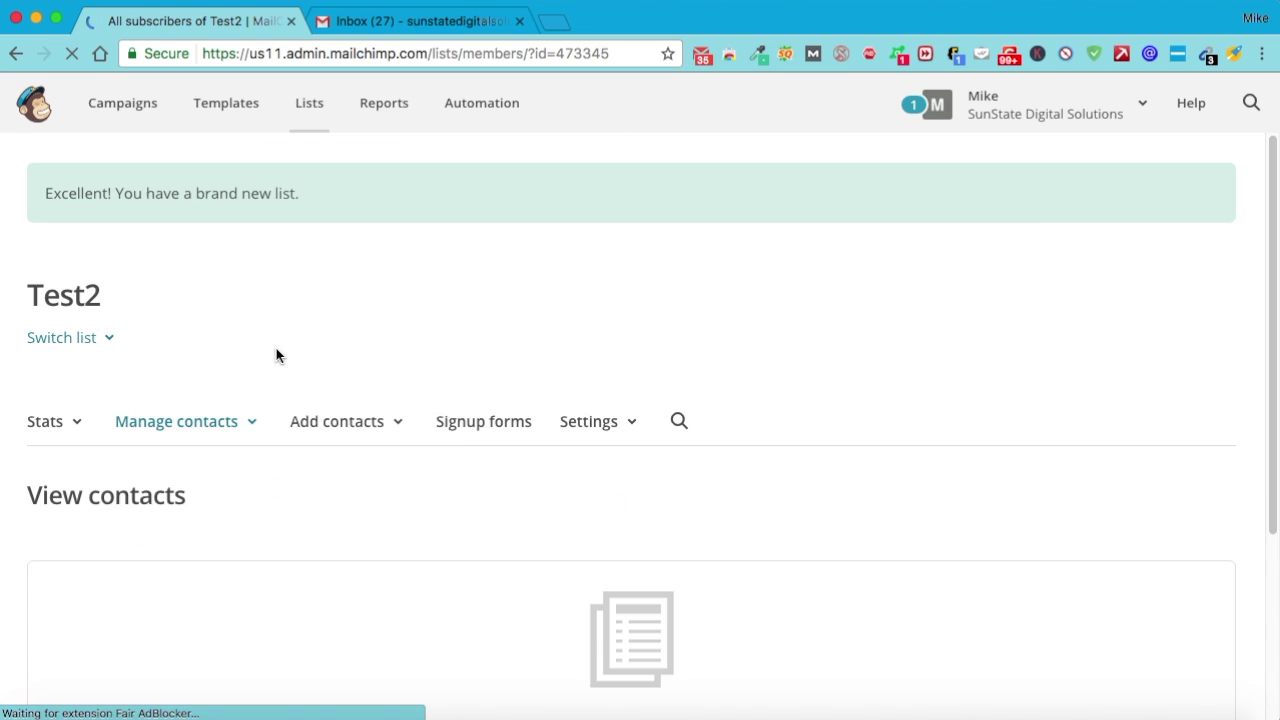
# Look over the add-contacts options, including bulk import, then return to the single-subscriber form
pyautogui.scroll(-2, 364, 319)
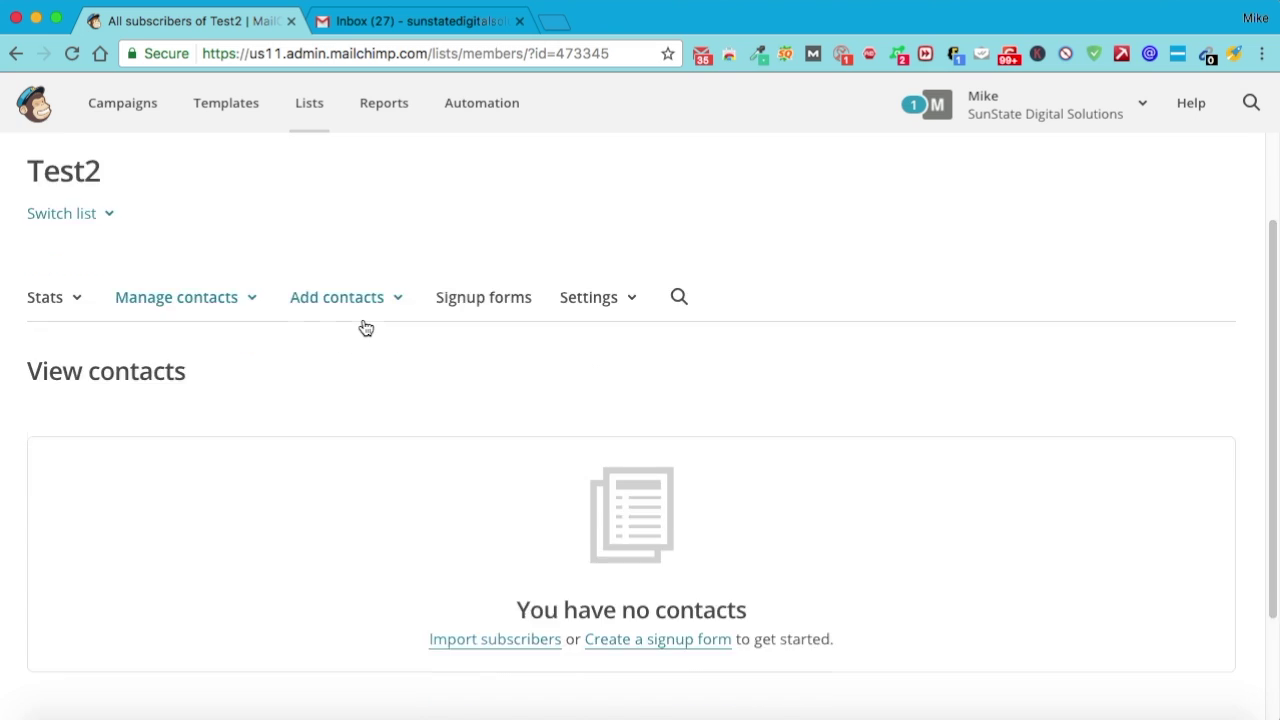
pyautogui.scroll(-3, 366, 328)
pyautogui.scroll(1, 380, 400)
pyautogui.click(348, 228)
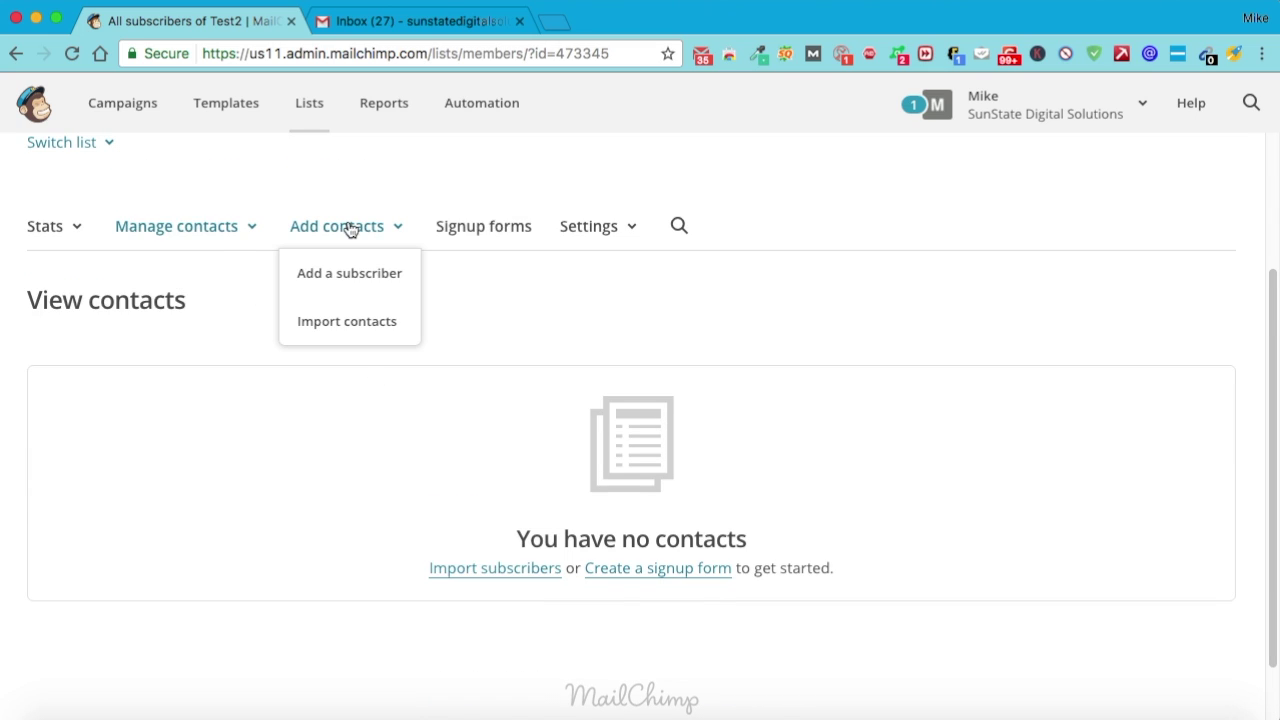
pyautogui.click(350, 280)
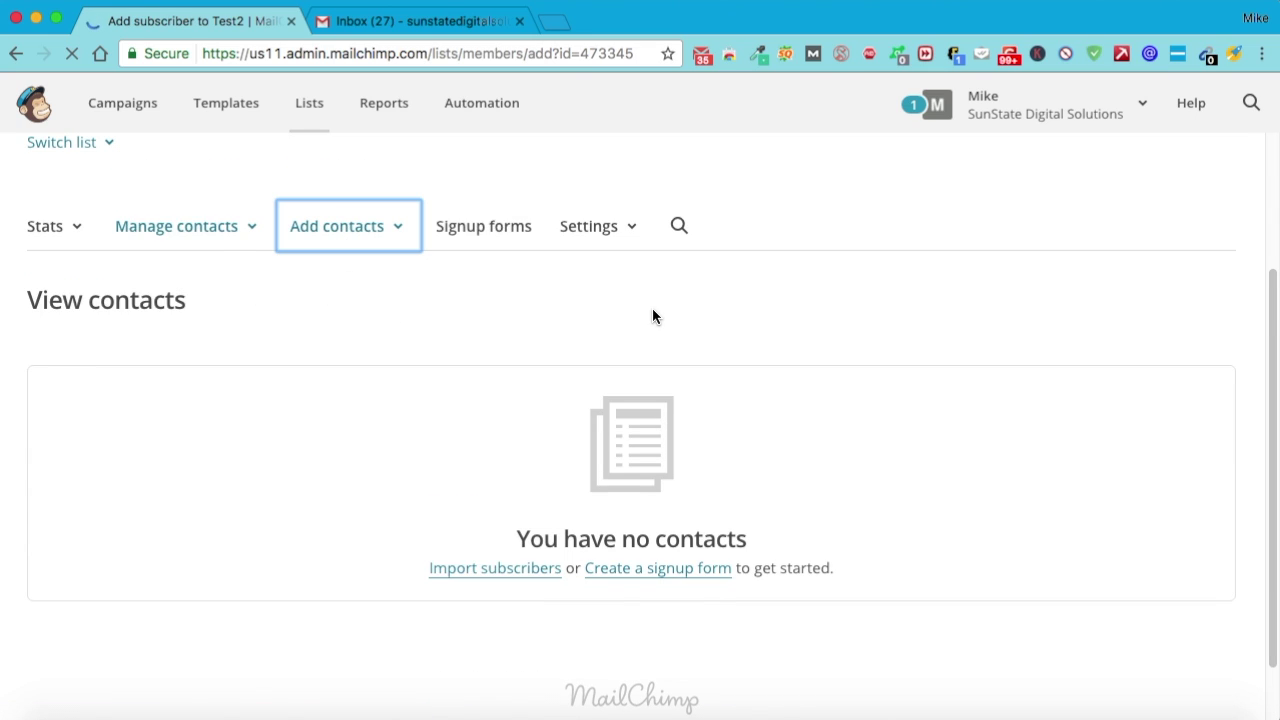
pyautogui.scroll(-3, 306, 337)
pyautogui.scroll(3, 306, 337)
pyautogui.click(350, 334)
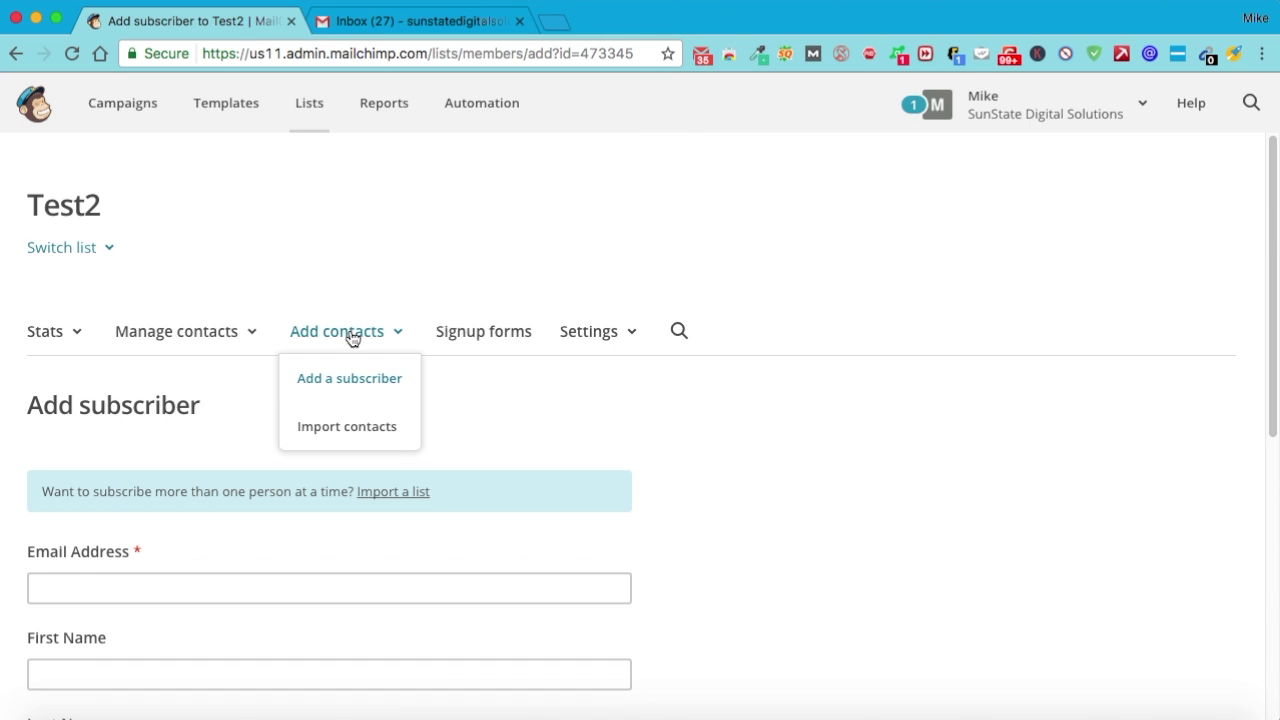
pyautogui.click(356, 429)
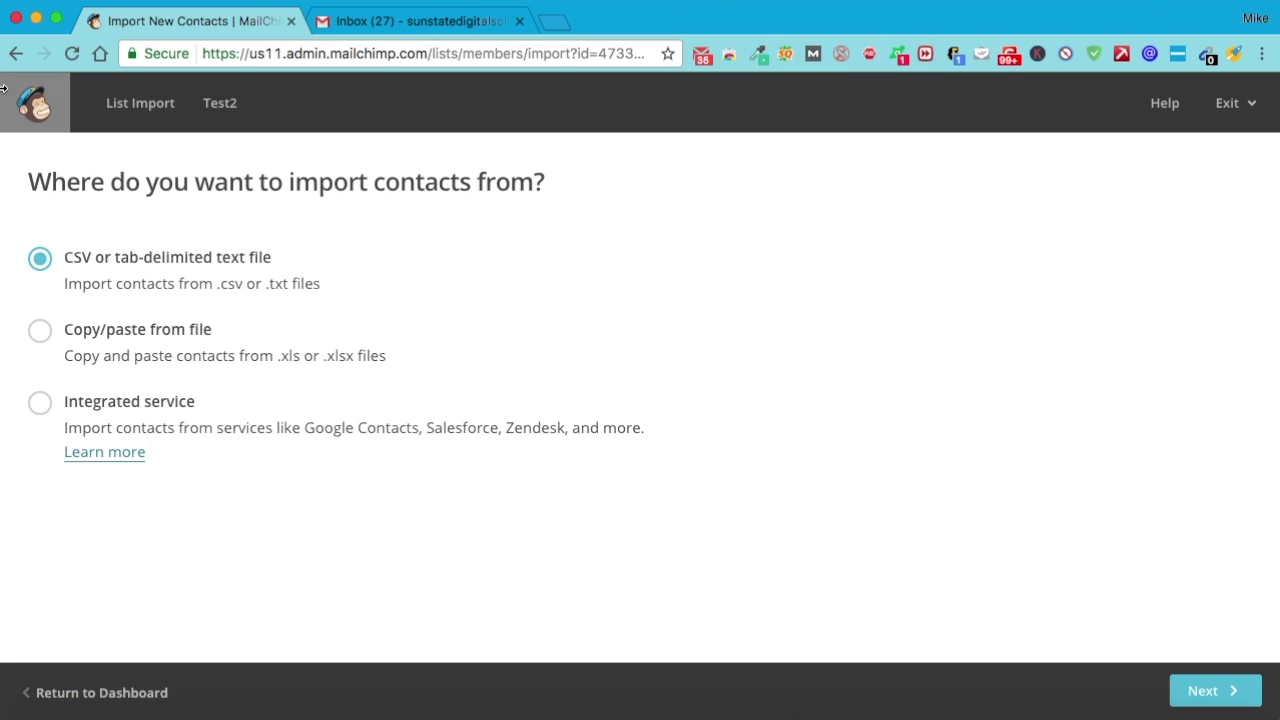
pyautogui.click(15, 53)
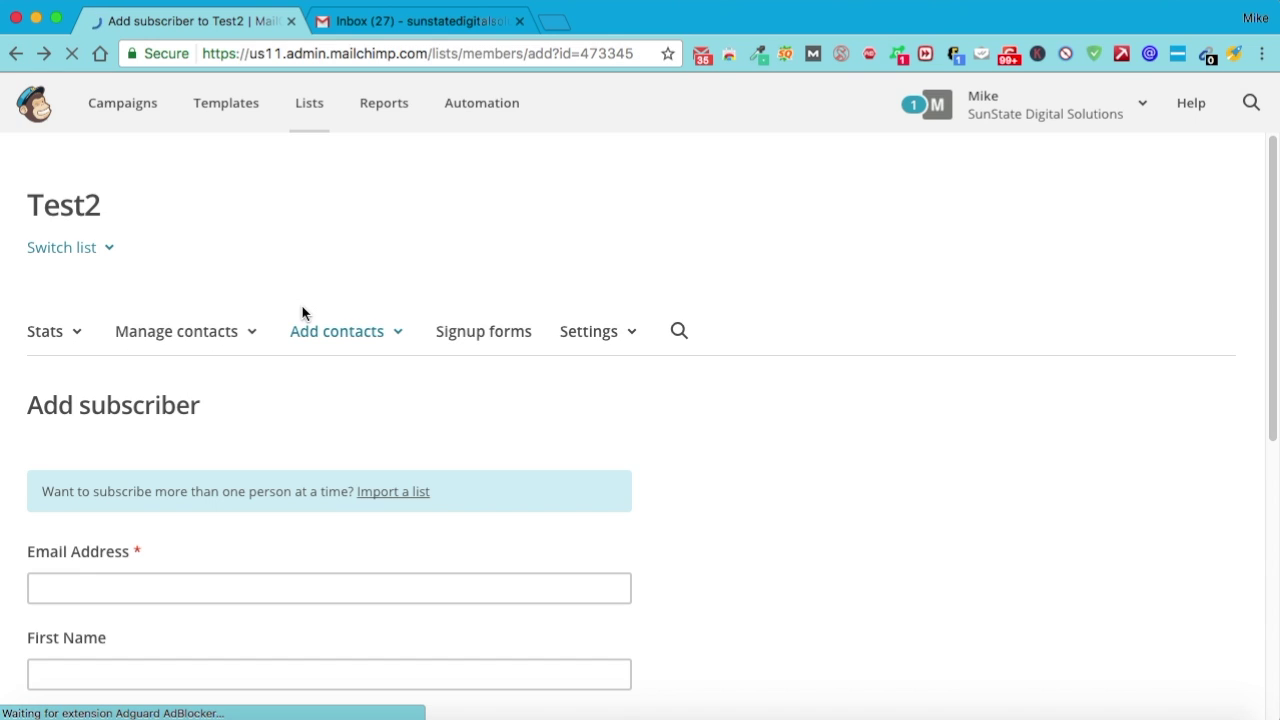
pyautogui.scroll(-2, 298, 330)
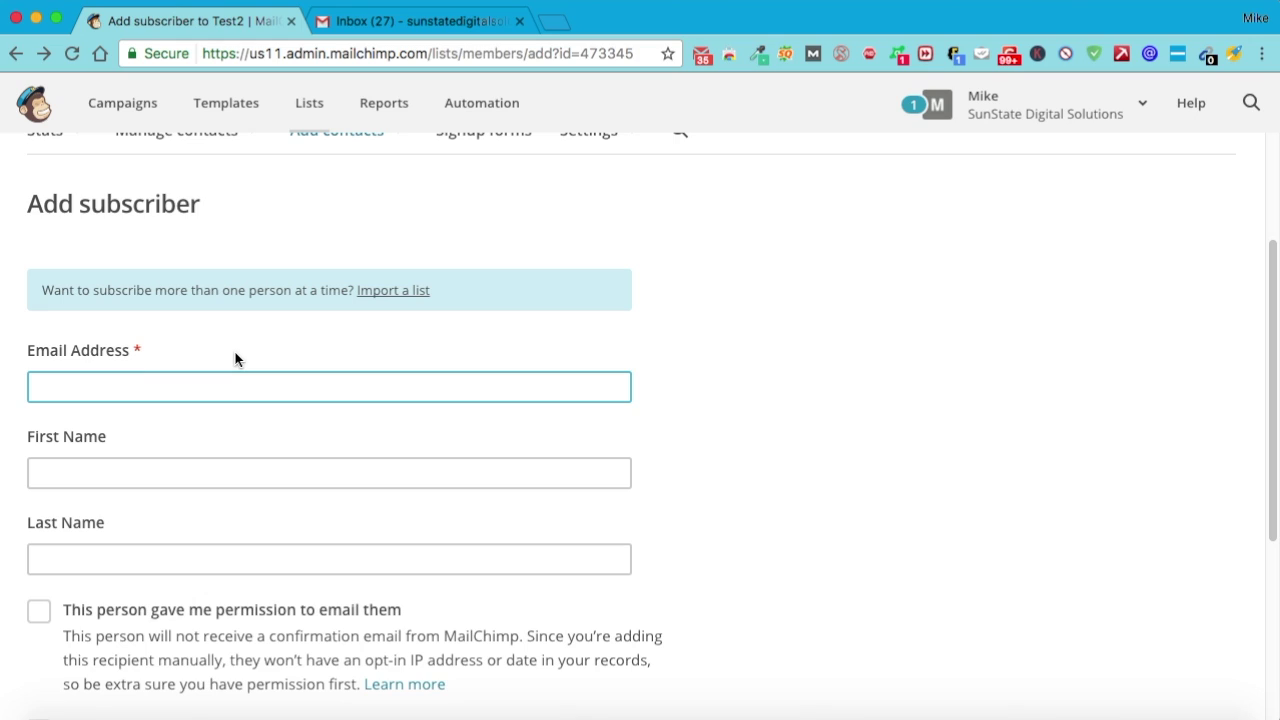
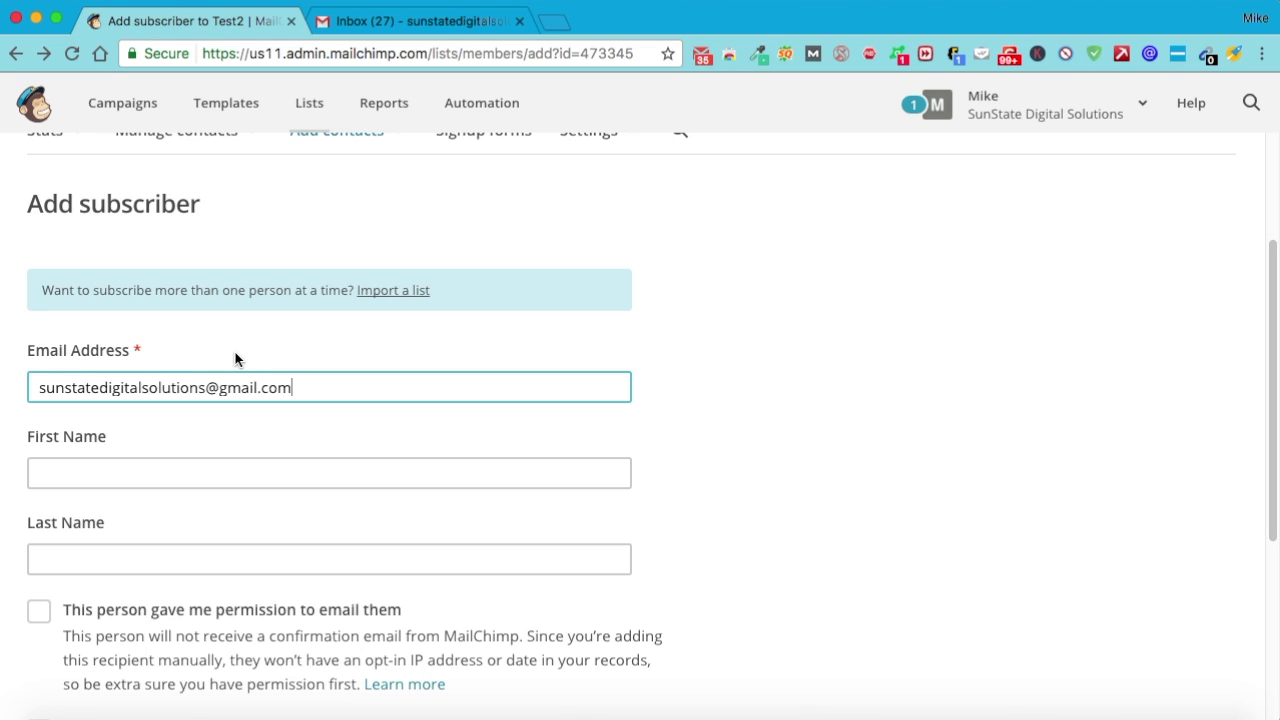
# Subscribe the Gmail address to Test2, confirming permission to email them
pyautogui.scroll(-1, 130, 465)
pyautogui.scroll(-4, 114, 471)
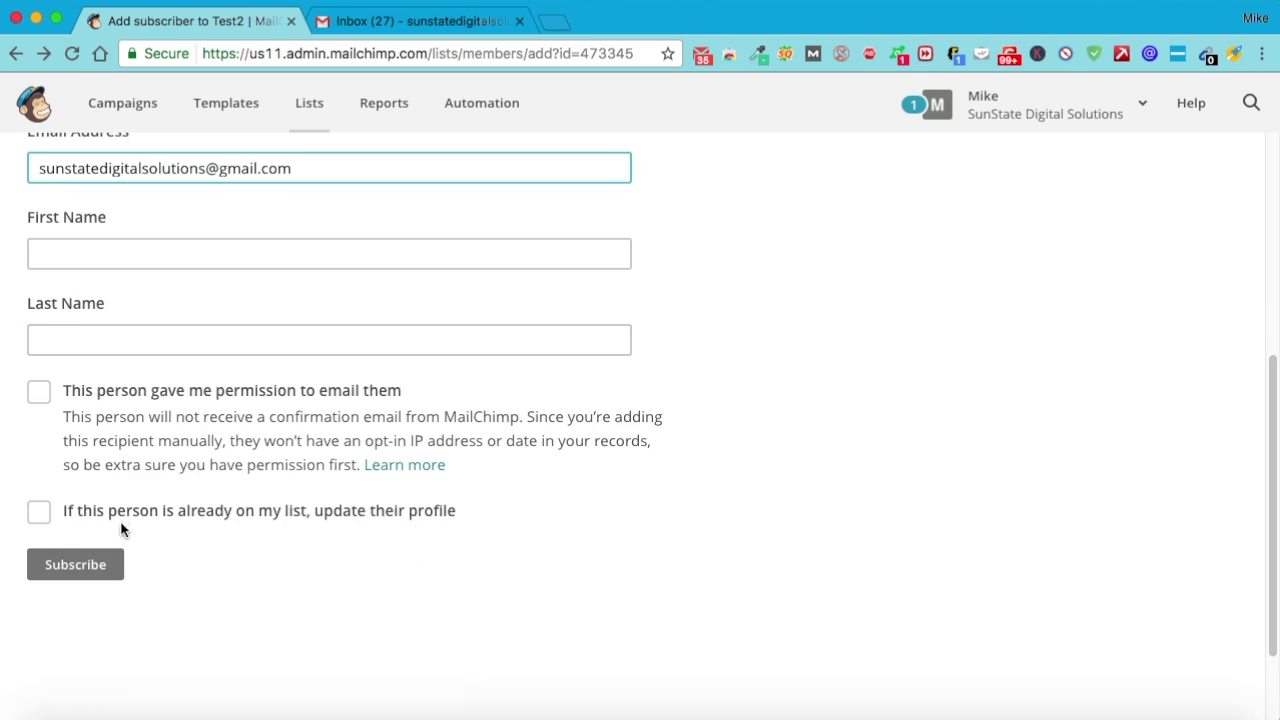
pyautogui.click(89, 566)
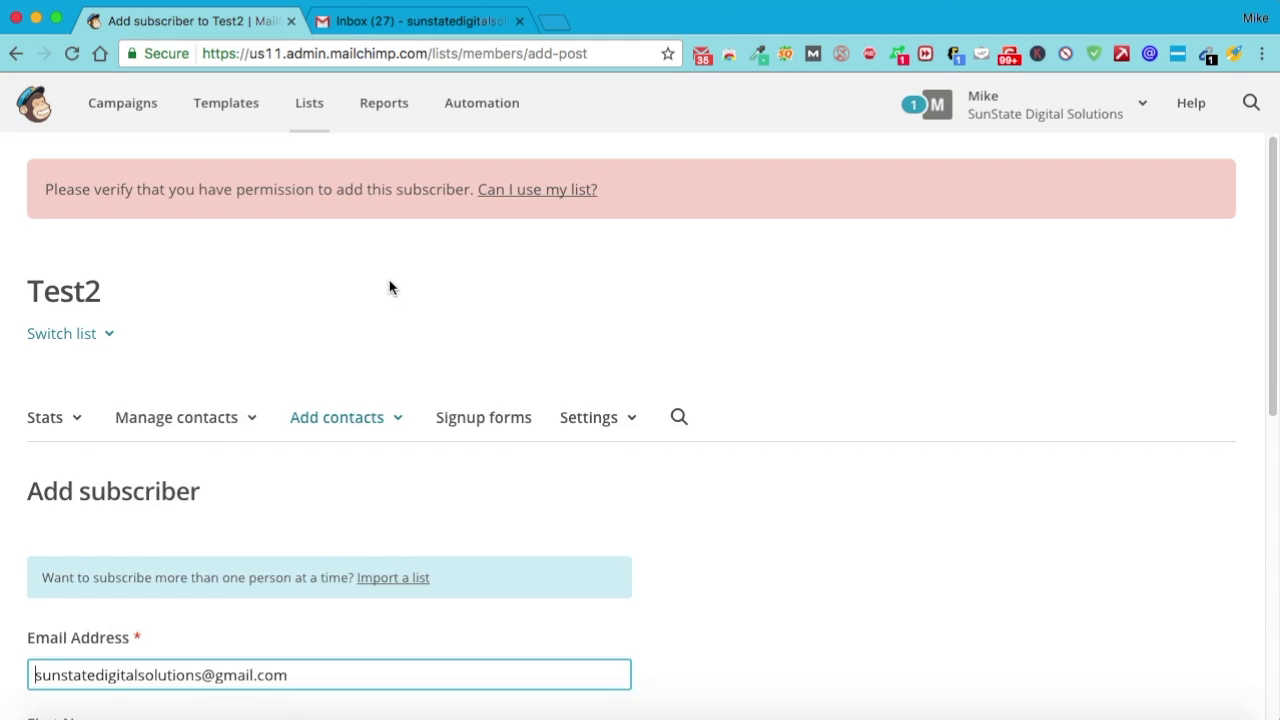
pyautogui.scroll(-1, 389, 287)
pyautogui.scroll(-3, 389, 287)
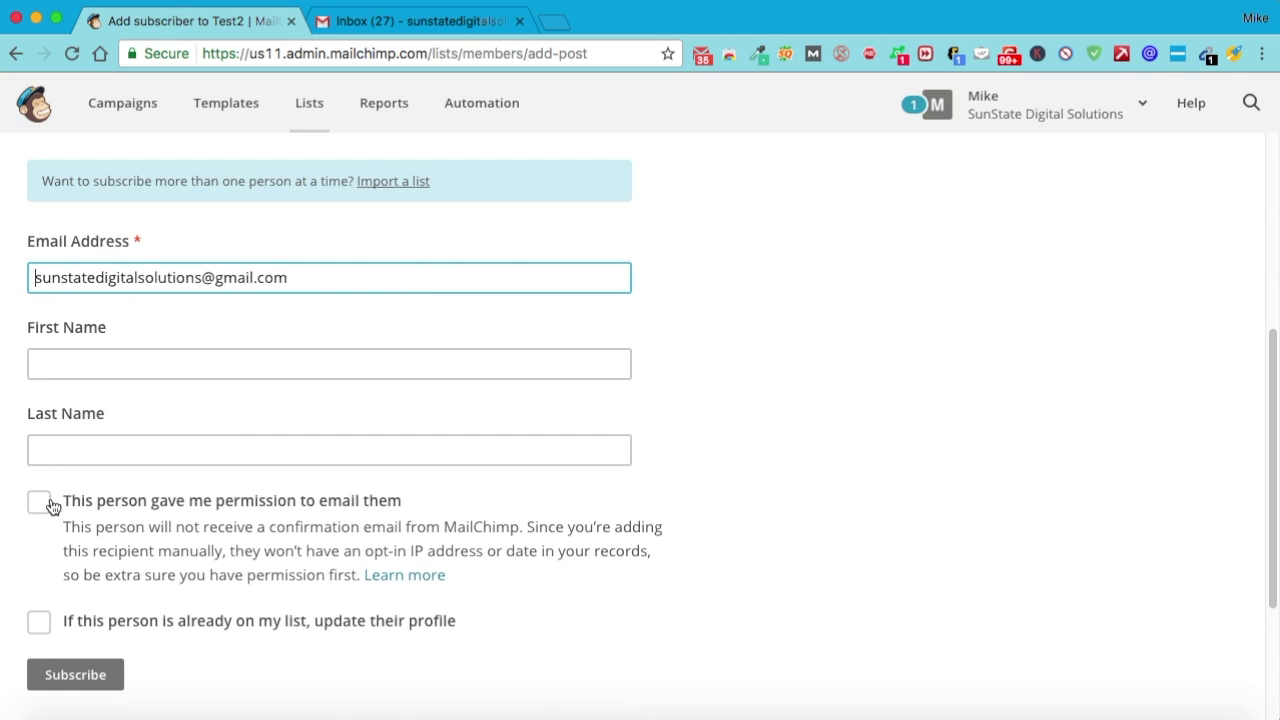
pyautogui.click(40, 503)
pyautogui.click(86, 674)
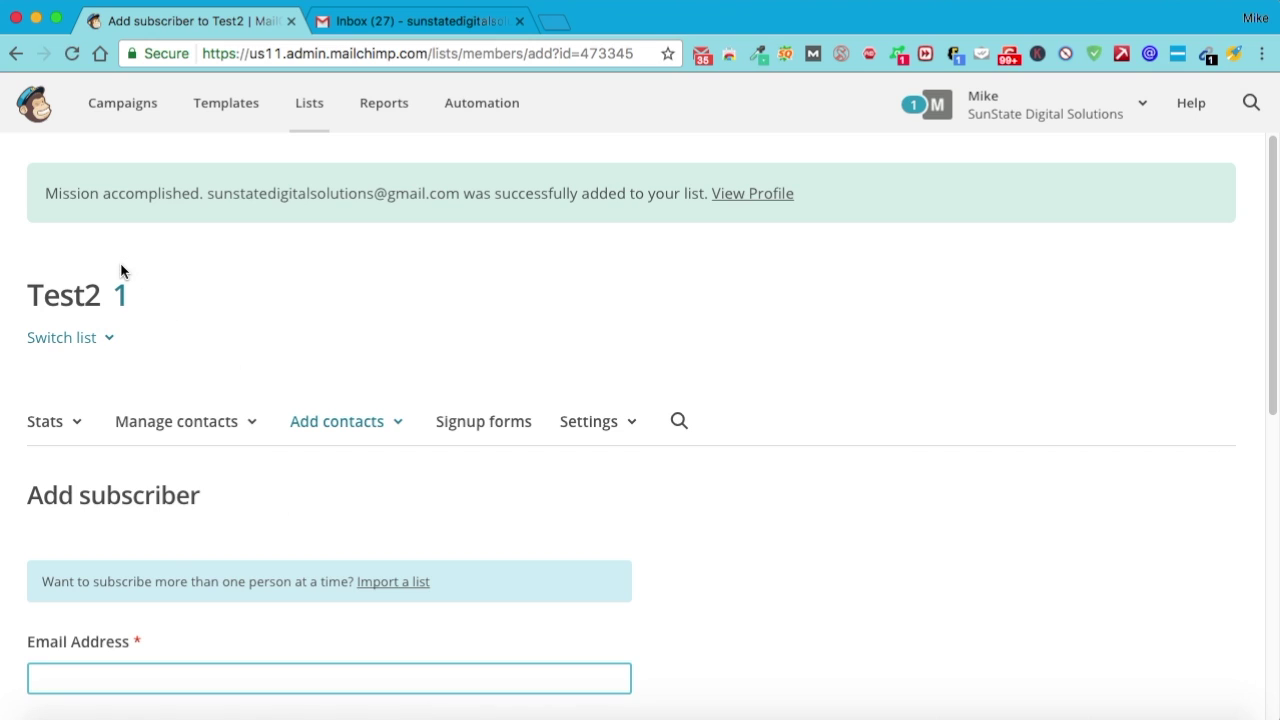
# View Test2's single subscriber, then bring up the overview of all lists
pyautogui.scroll(-1, 183, 371)
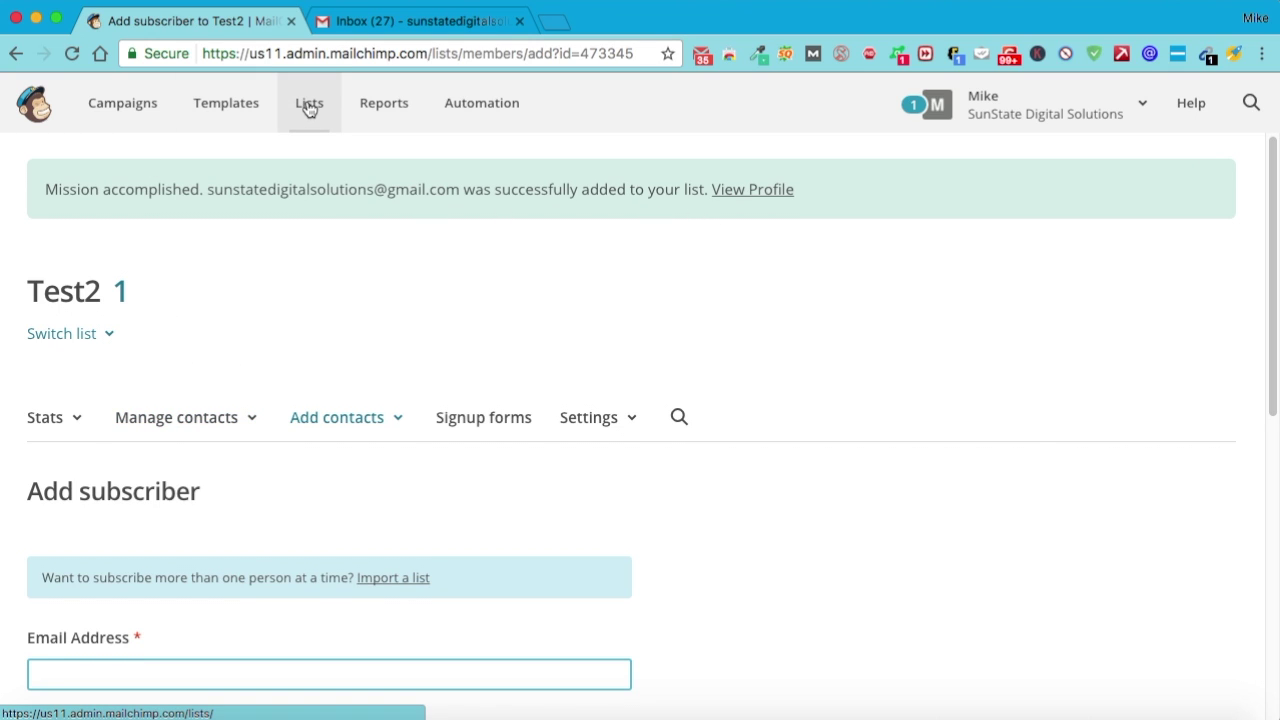
pyautogui.click(120, 291)
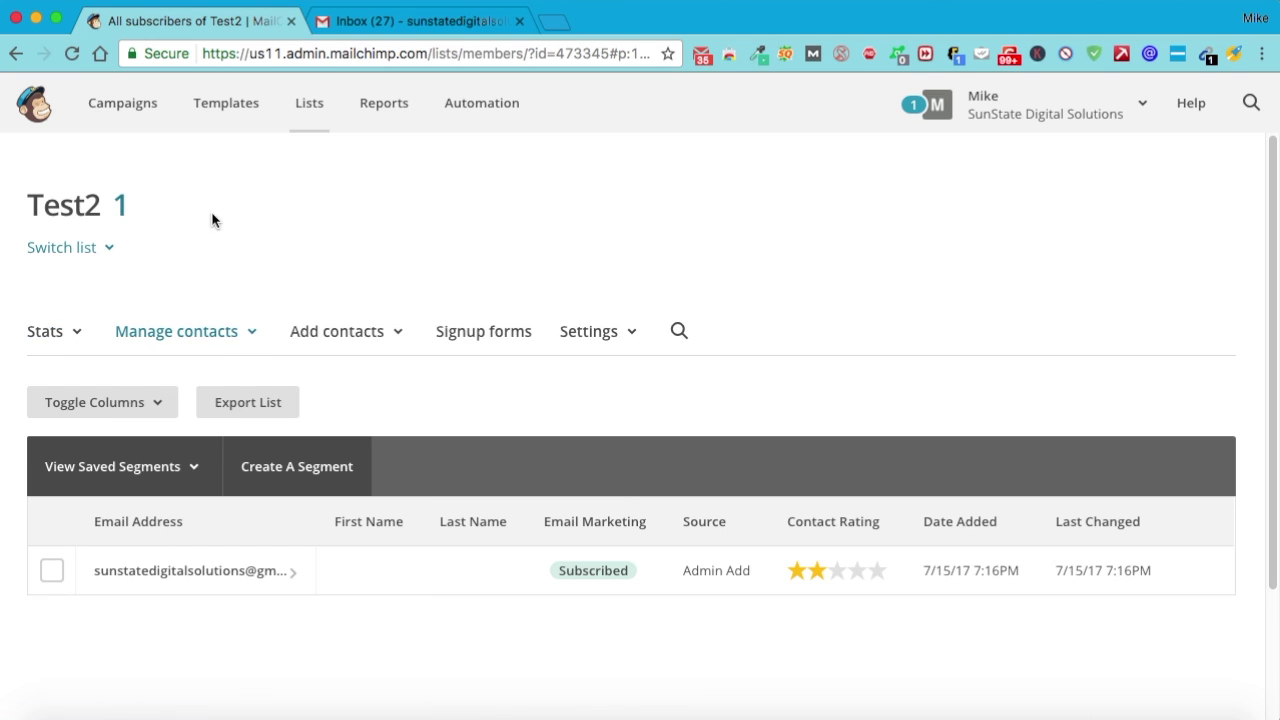
pyautogui.click(307, 103)
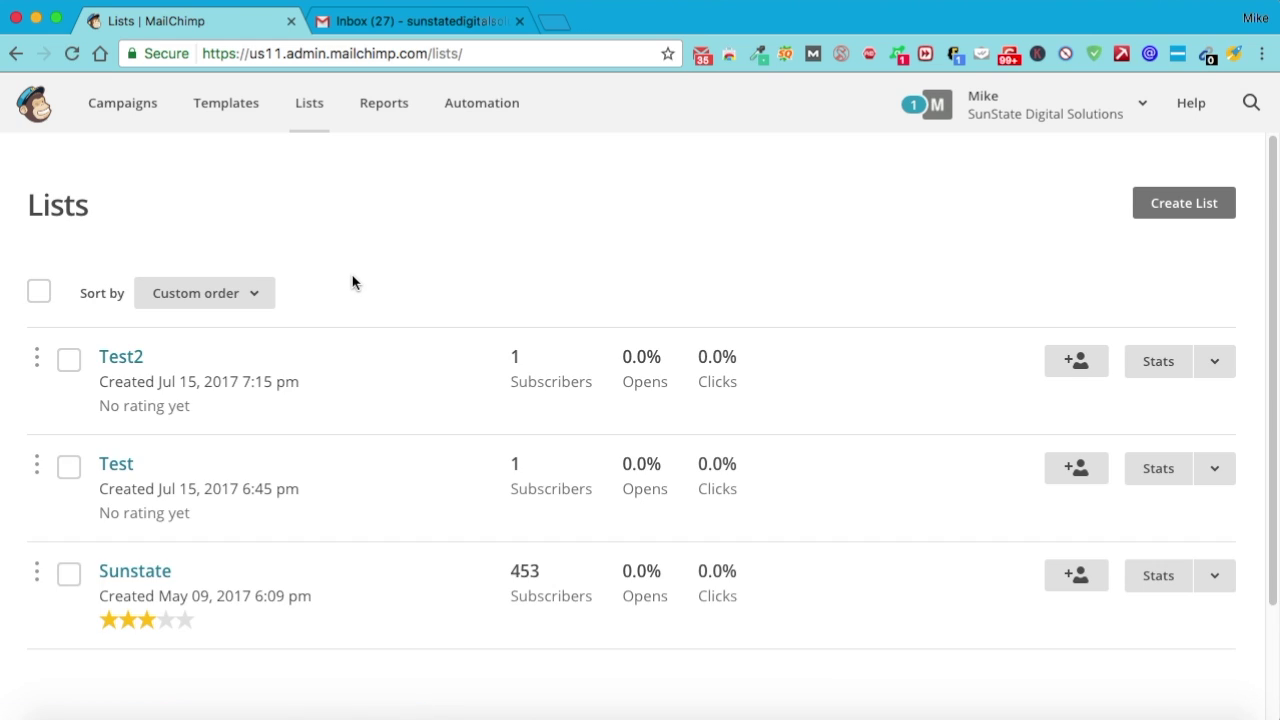
pyautogui.scroll(-1, 340, 290)
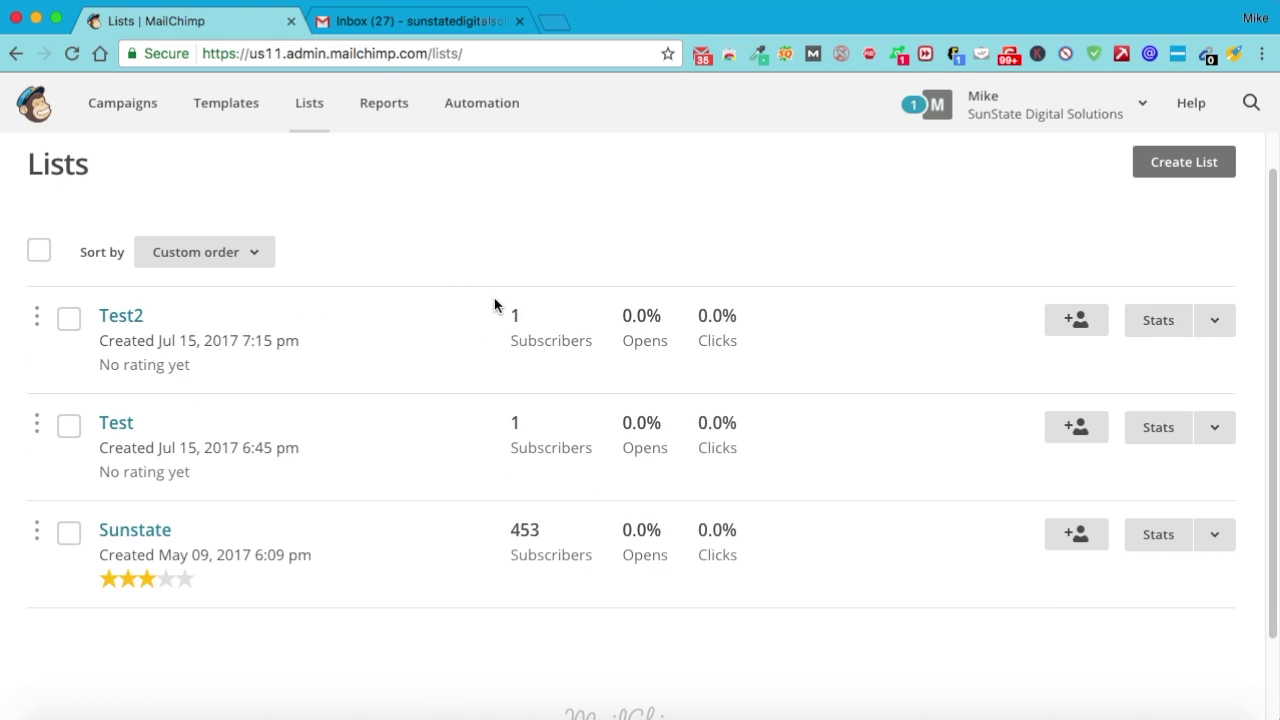
pyautogui.scroll(1, 490, 302)
pyautogui.scroll(2, 490, 302)
# Create a new email campaign named 'Testigng' (intended Testing) and begin building it
pyautogui.click(149, 108)
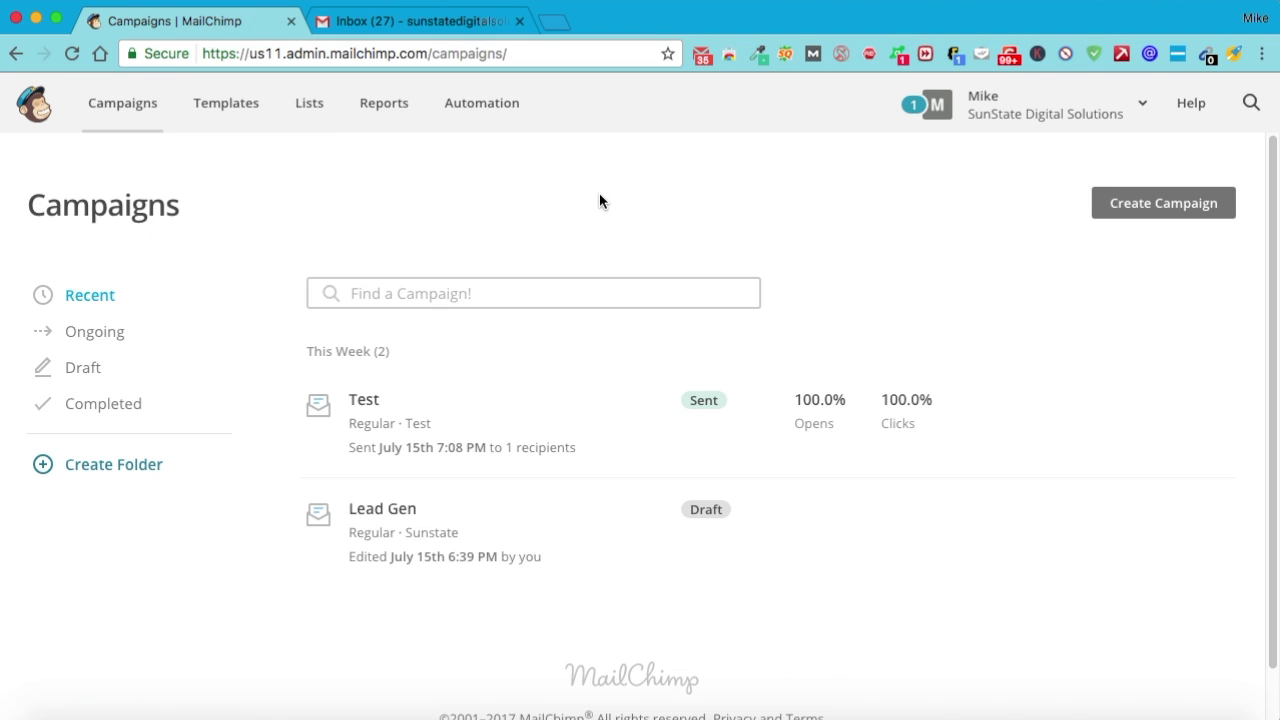
pyautogui.click(1128, 206)
pyautogui.scroll(-2, 352, 299)
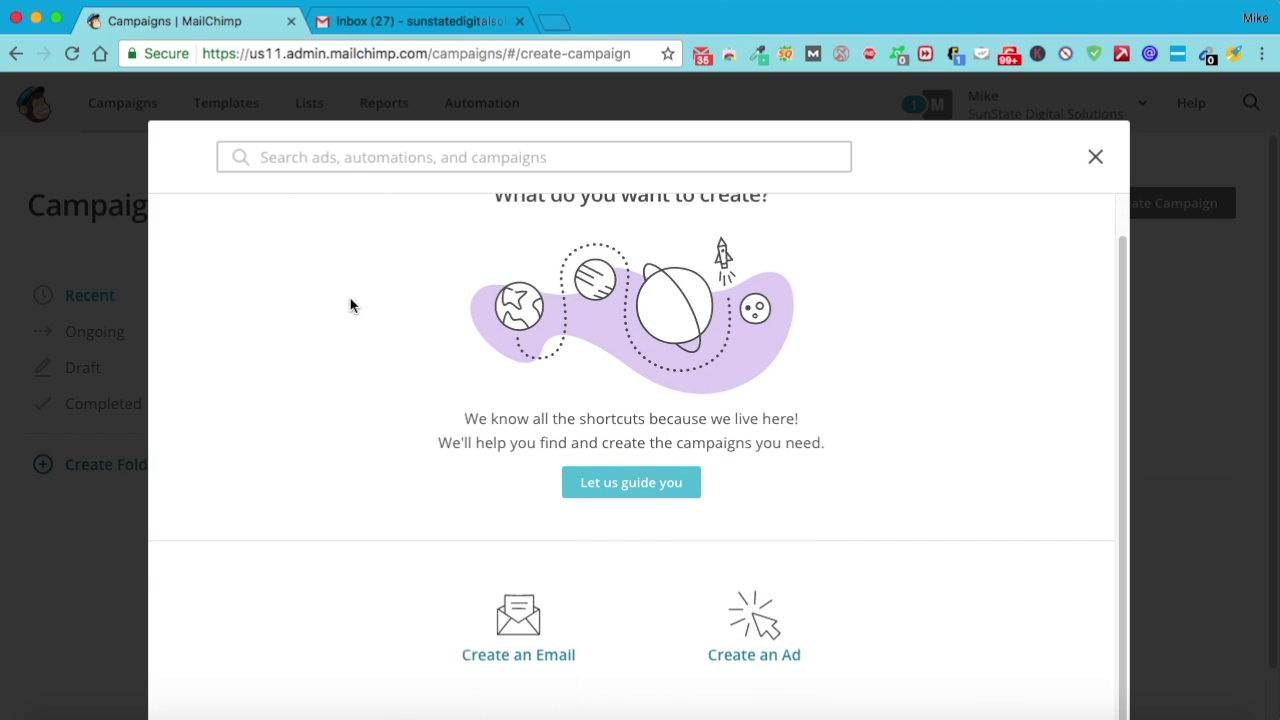
pyautogui.click(518, 640)
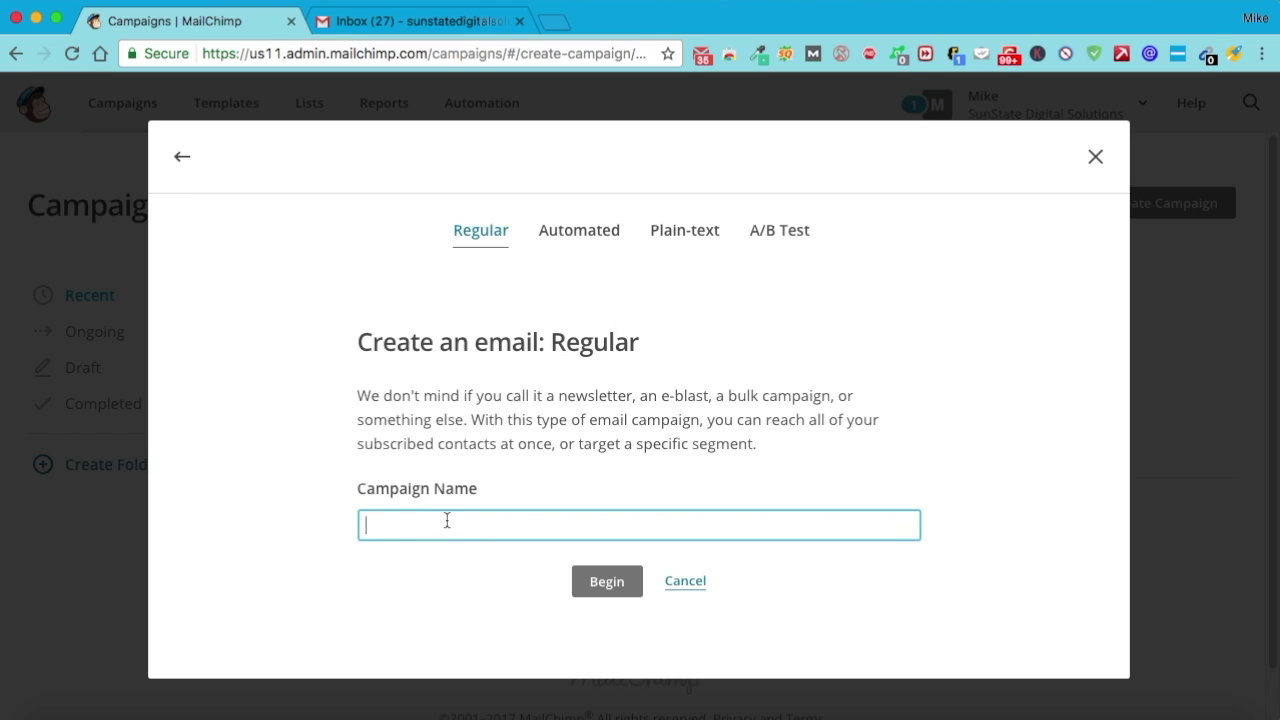
pyautogui.write('Test')
pyautogui.write('ig')
pyautogui.write('ng')
pyautogui.click(622, 592)
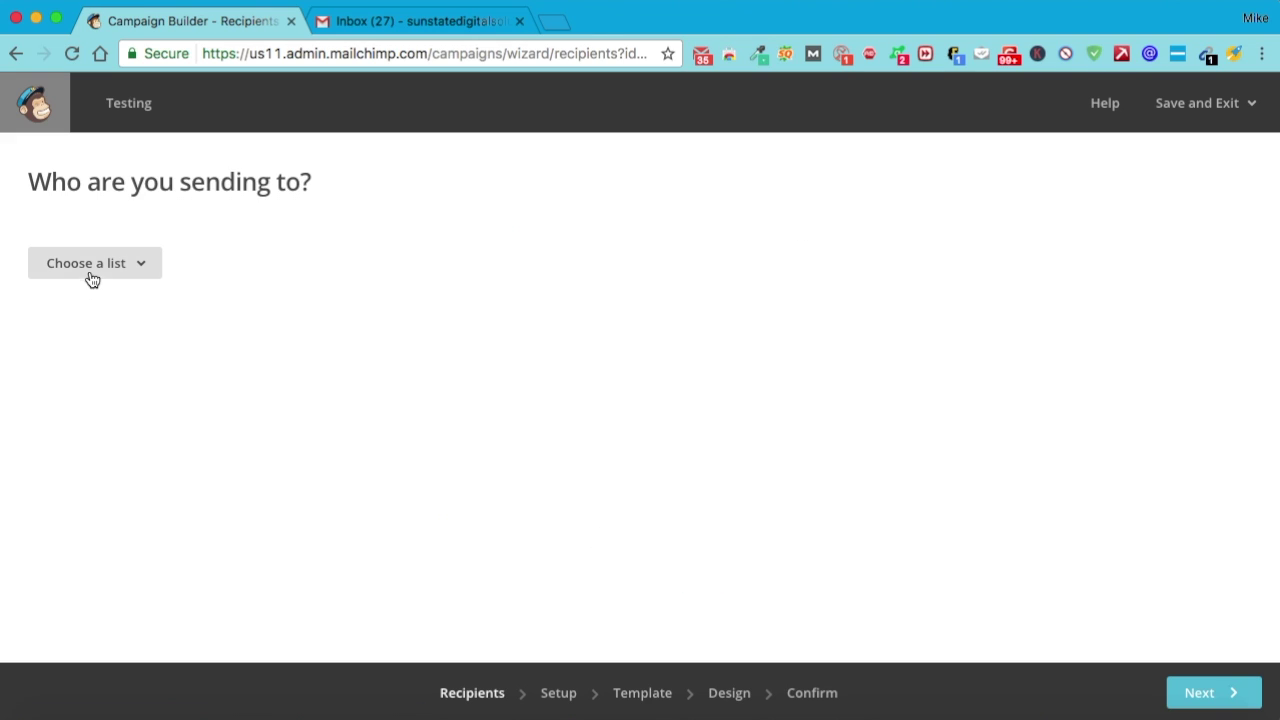
# Send the Testing campaign to the entire Test2 list and continue to setup
pyautogui.click(92, 270)
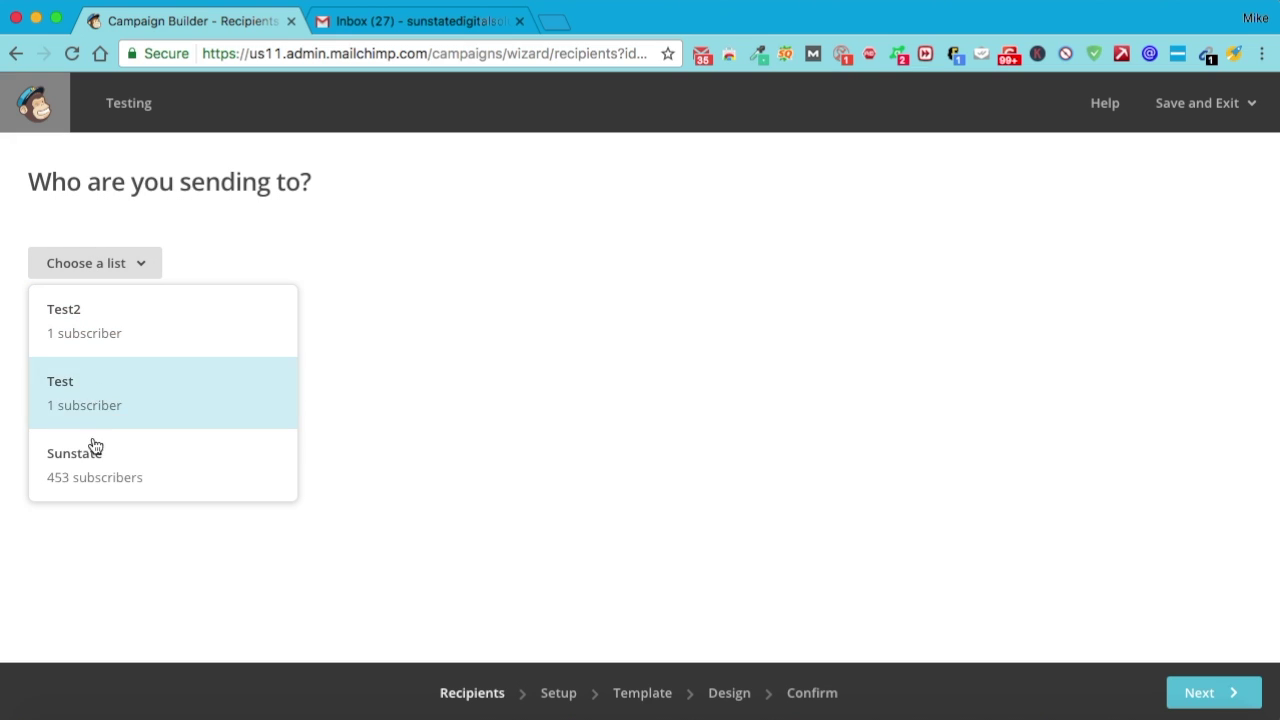
pyautogui.click(83, 332)
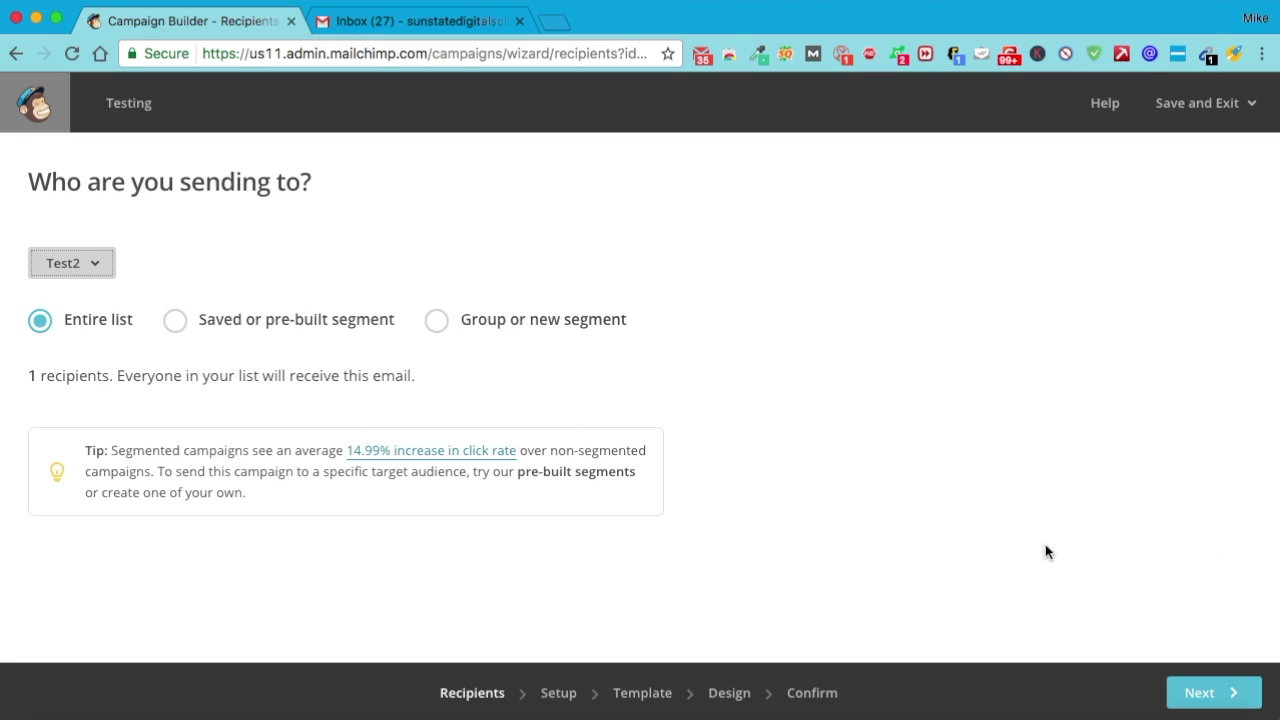
pyautogui.click(1214, 693)
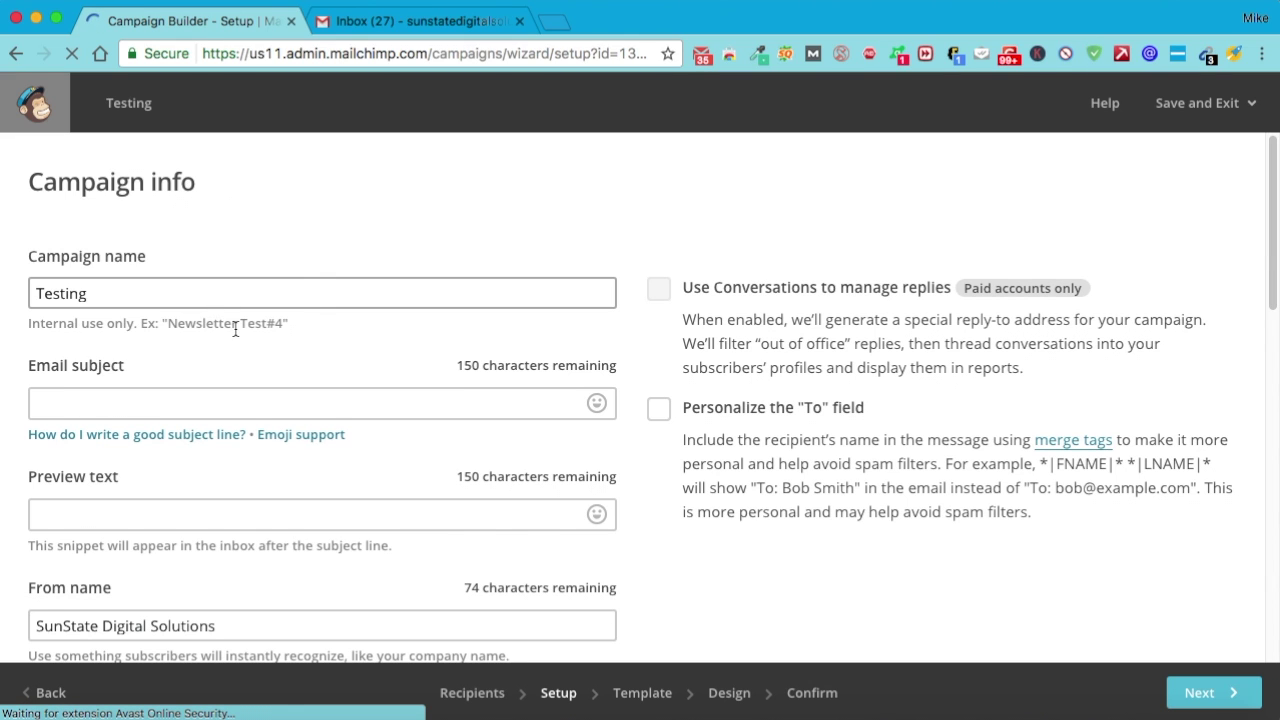
pyautogui.click(194, 391)
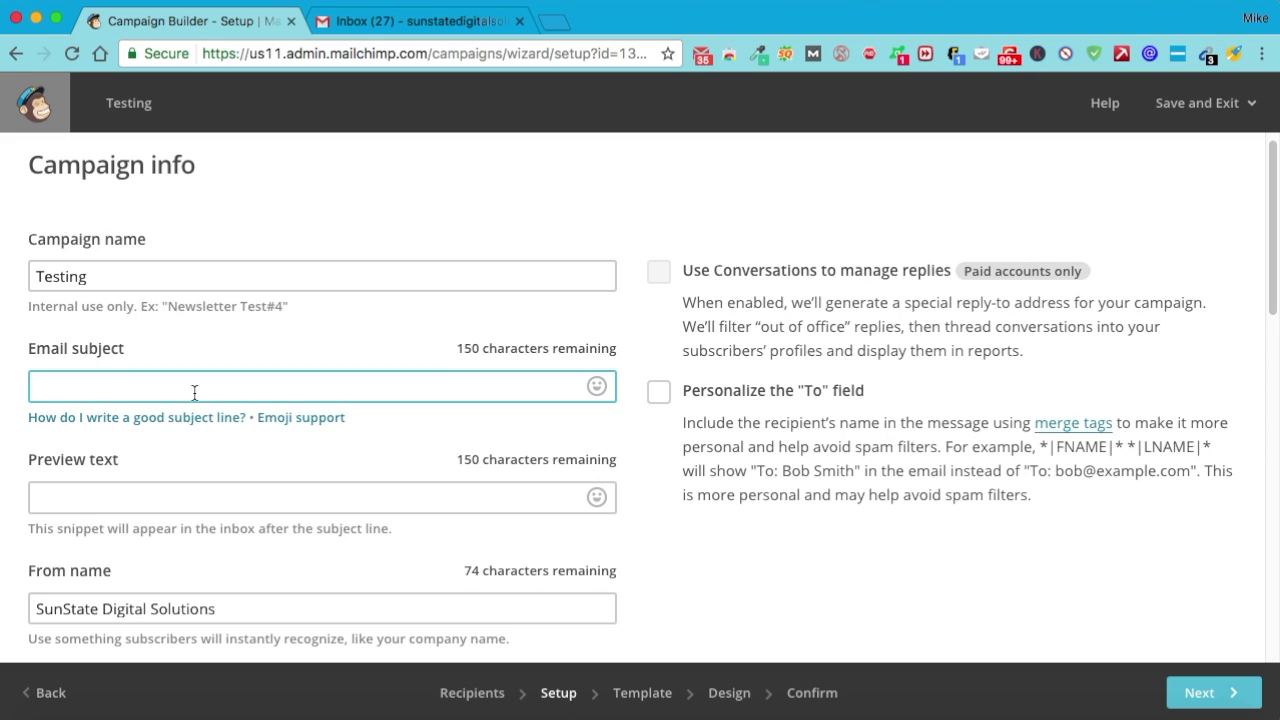
pyautogui.write('H')
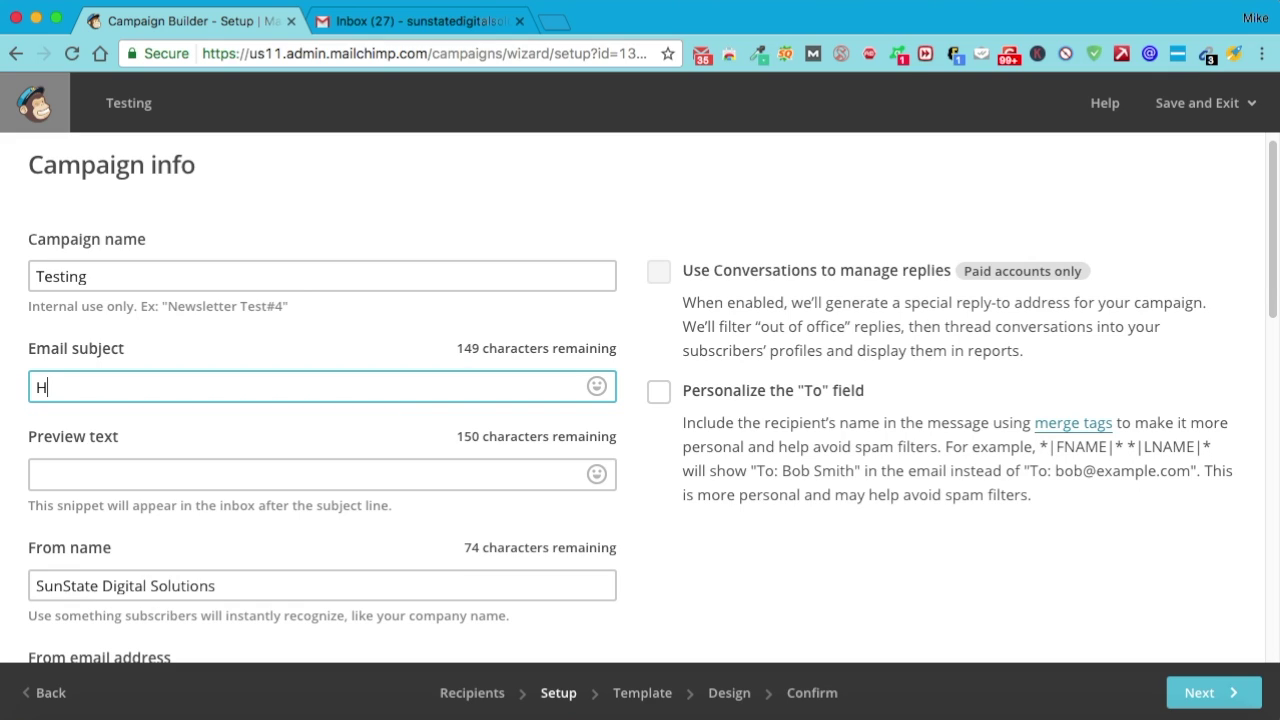
pyautogui.write('ello')
pyautogui.click(203, 474)
pyautogui.write('H')
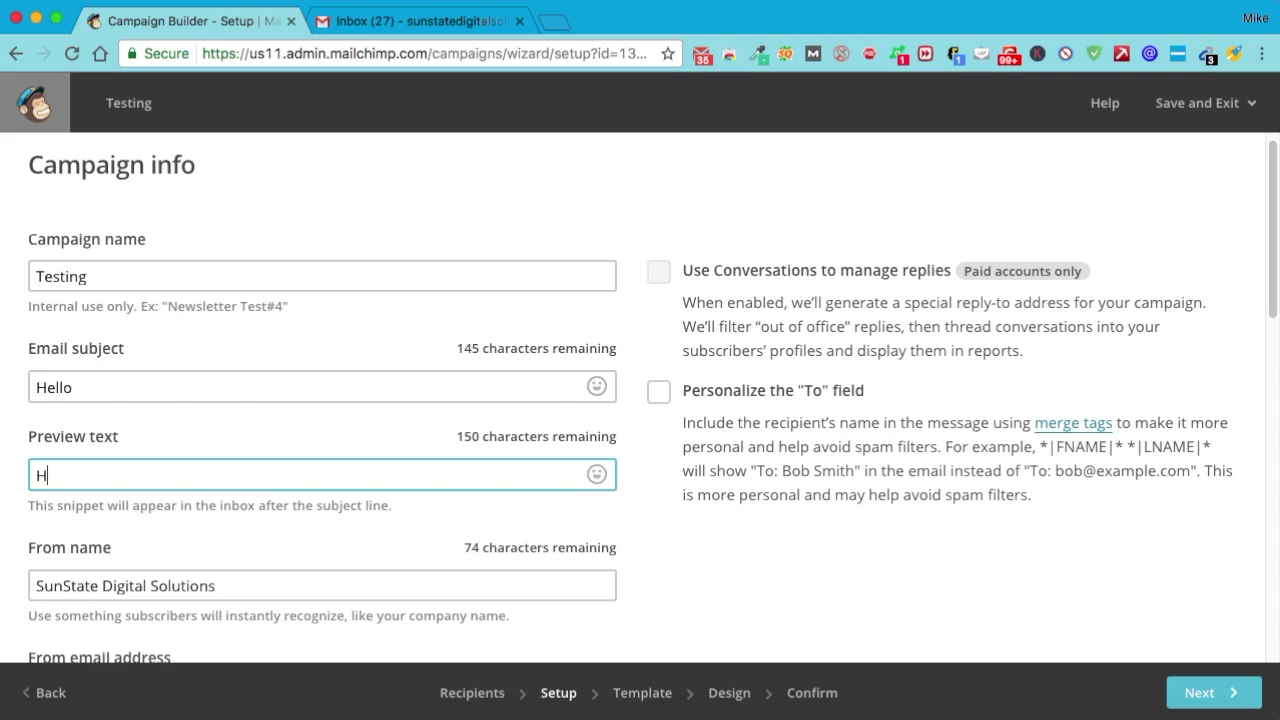
pyautogui.write('u')
pyautogui.press('BackSpace')
pyautogui.press('BackSpace')
pyautogui.write('Lick')
pyautogui.press('BackSpace')
pyautogui.press('BackSpace')
pyautogui.press('BackSpace')
pyautogui.press('BackSpace')
pyautogui.write('M')
pyautogui.write('ore information inside')
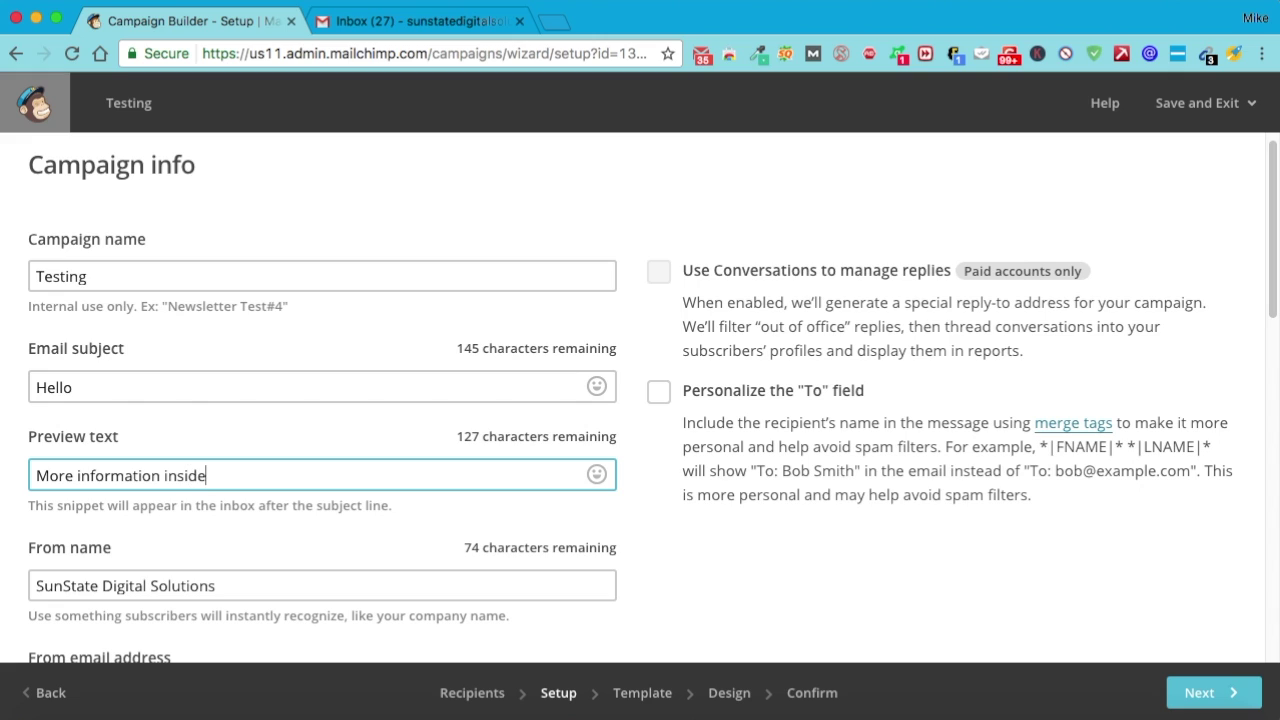
pyautogui.scroll(-2, 157, 447)
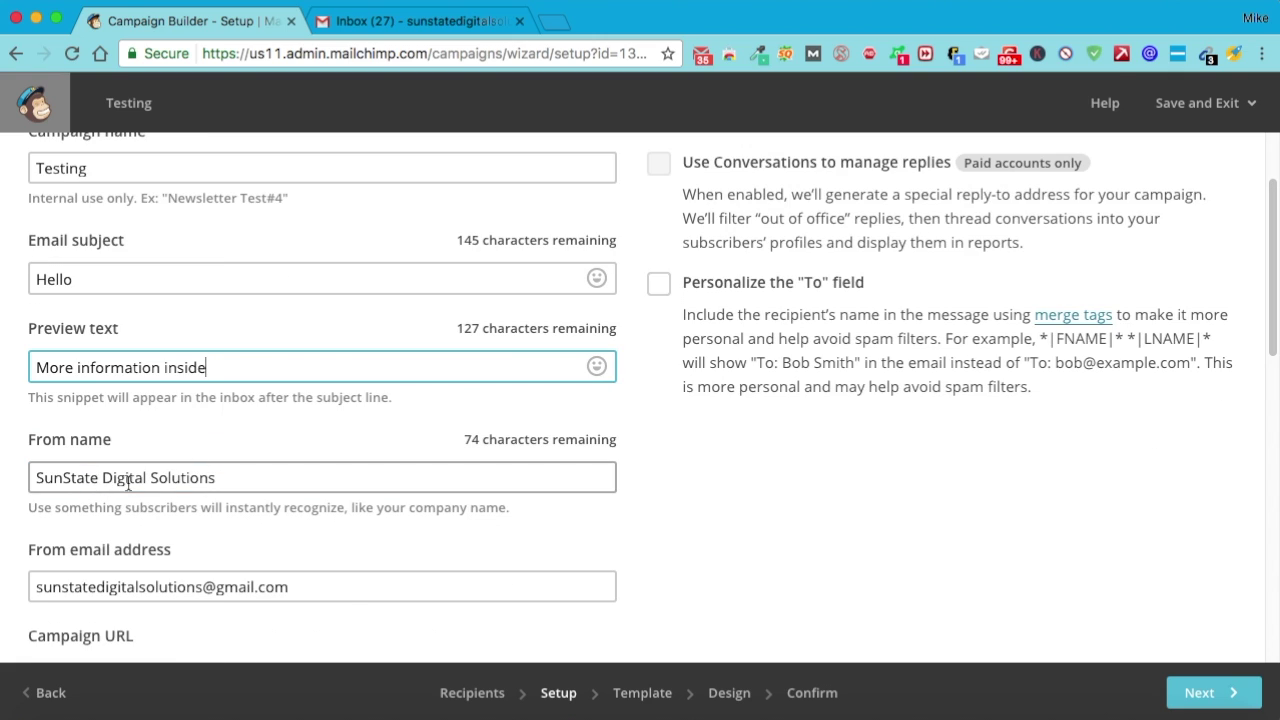
pyautogui.scroll(-2, 108, 470)
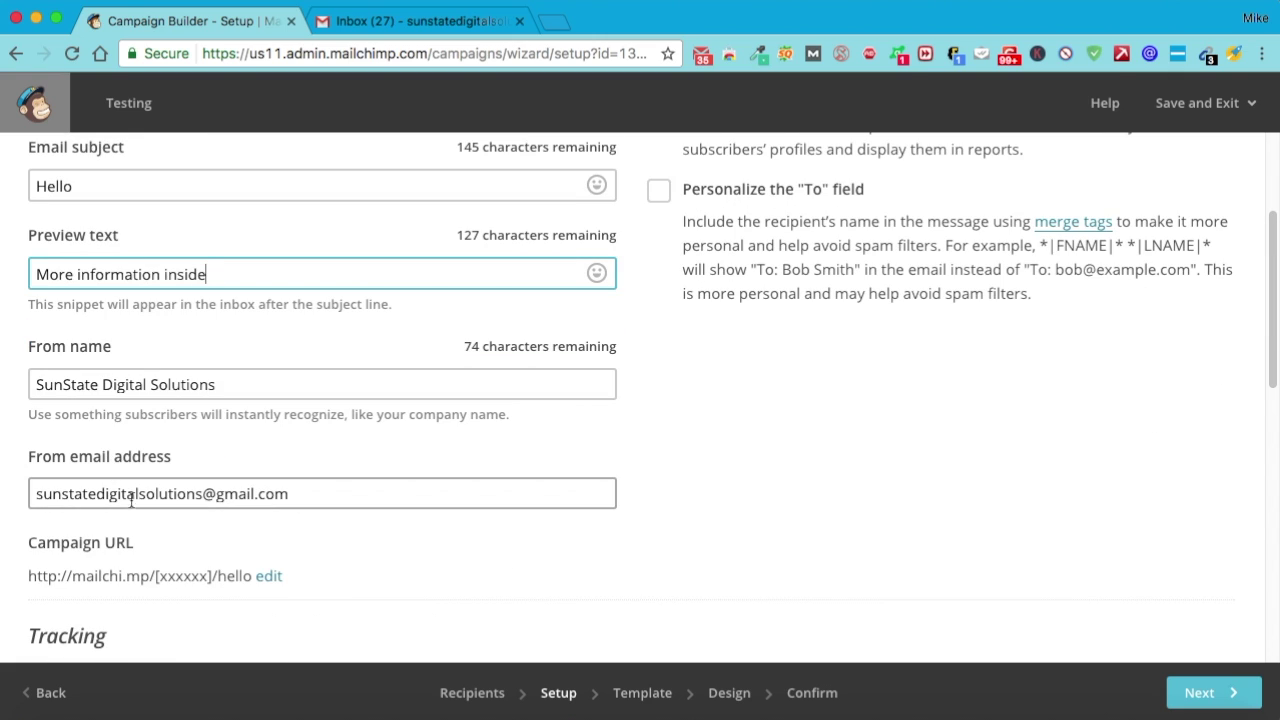
pyautogui.scroll(-1, 133, 485)
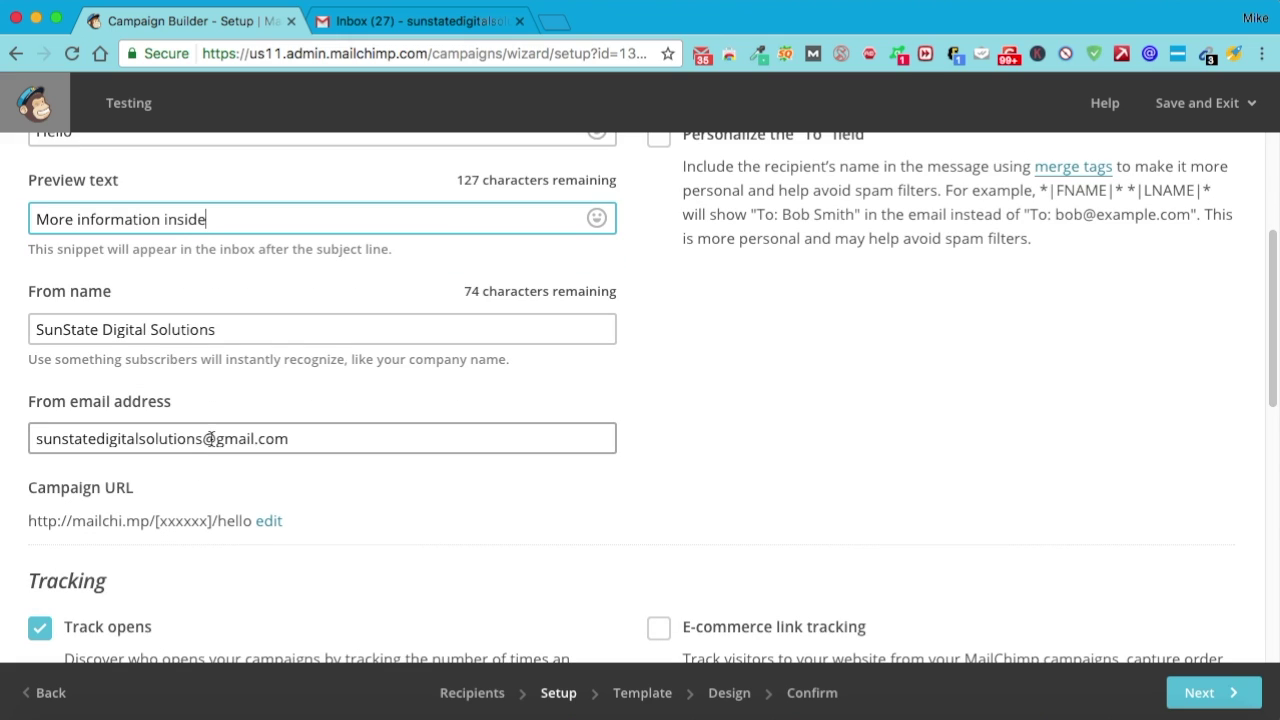
pyautogui.moveTo(52, 440); pyautogui.dragTo(349, 444)
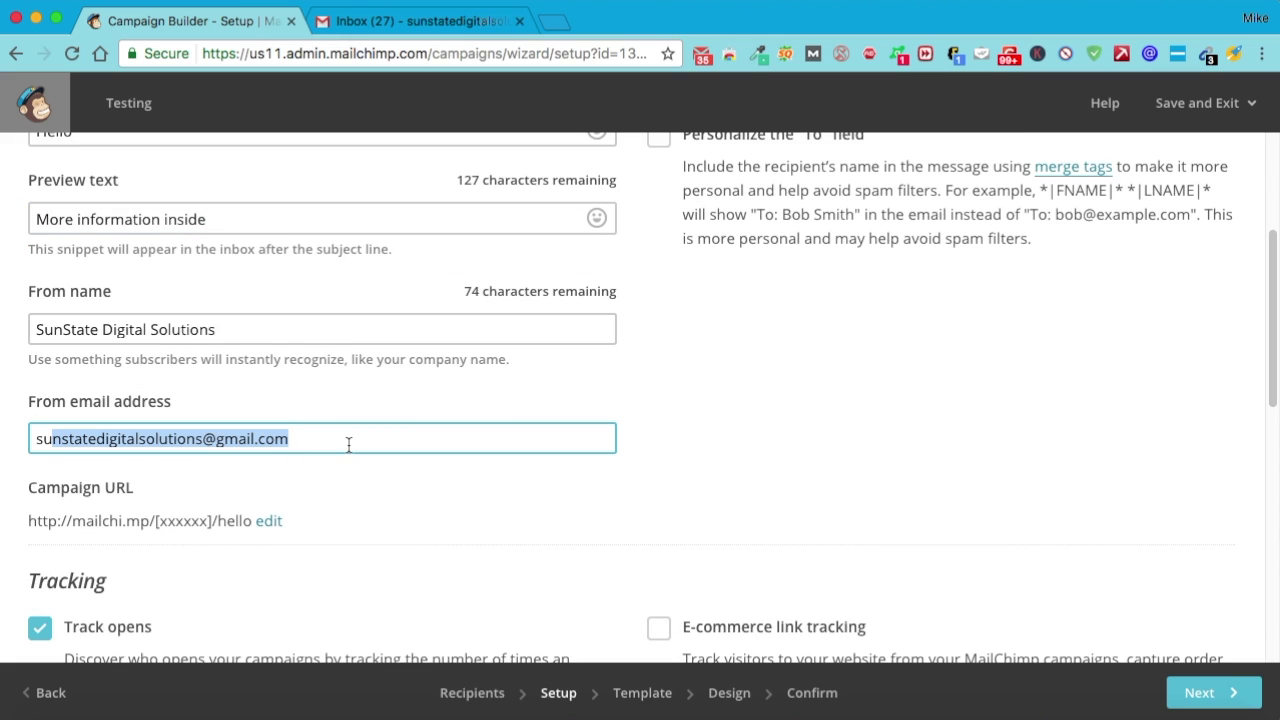
pyautogui.scroll(-10, 348, 444)
pyautogui.scroll(2, 235, 350)
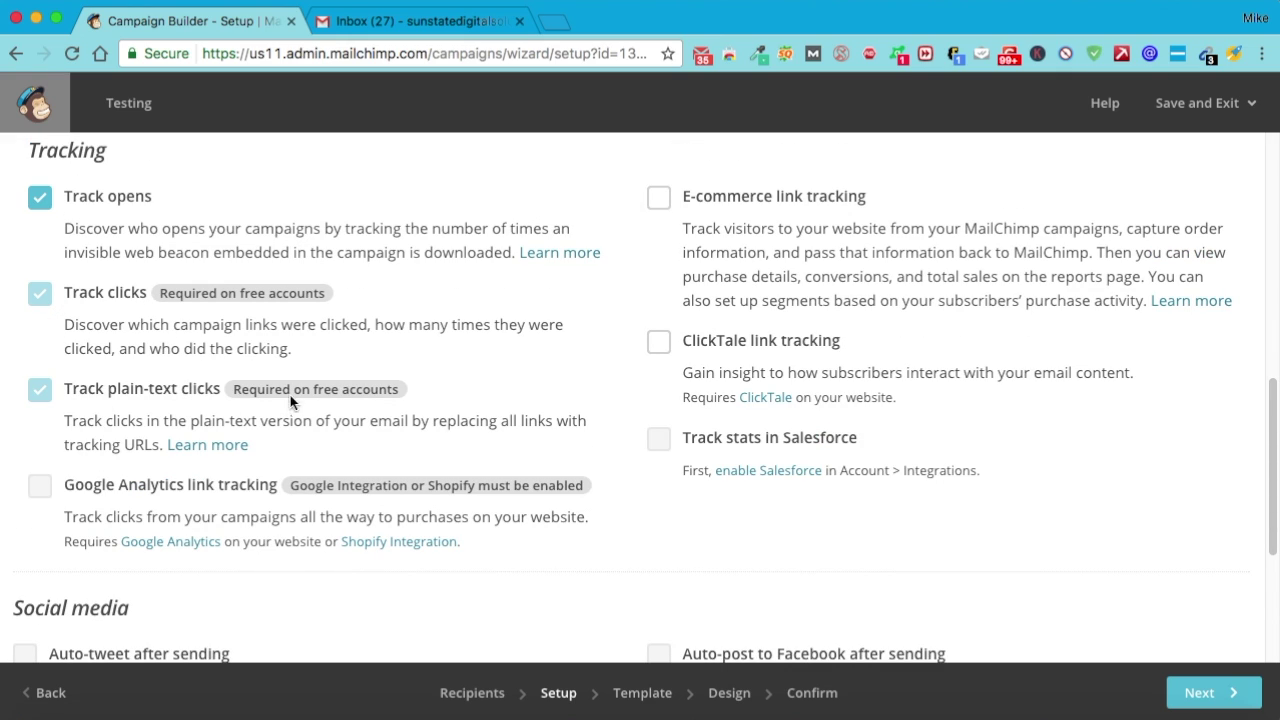
pyautogui.scroll(-1, 171, 445)
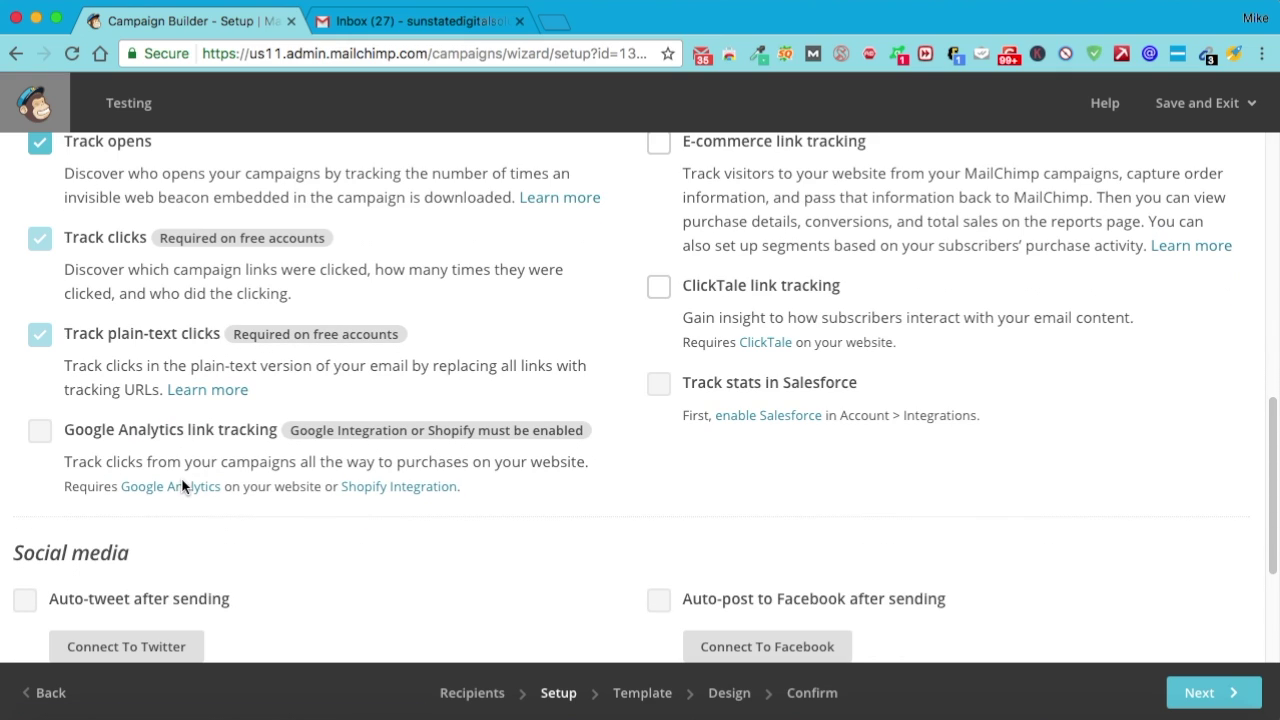
pyautogui.scroll(-3, 171, 485)
pyautogui.scroll(-1, 171, 485)
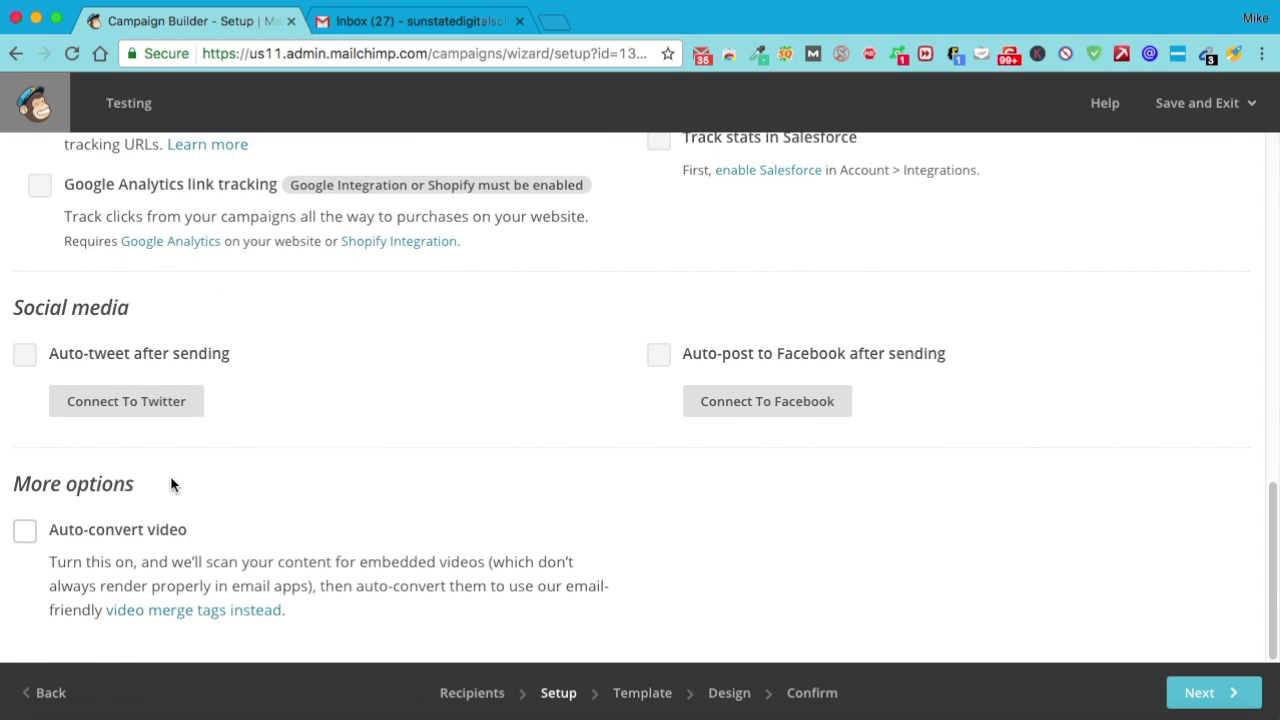
pyautogui.click(1210, 694)
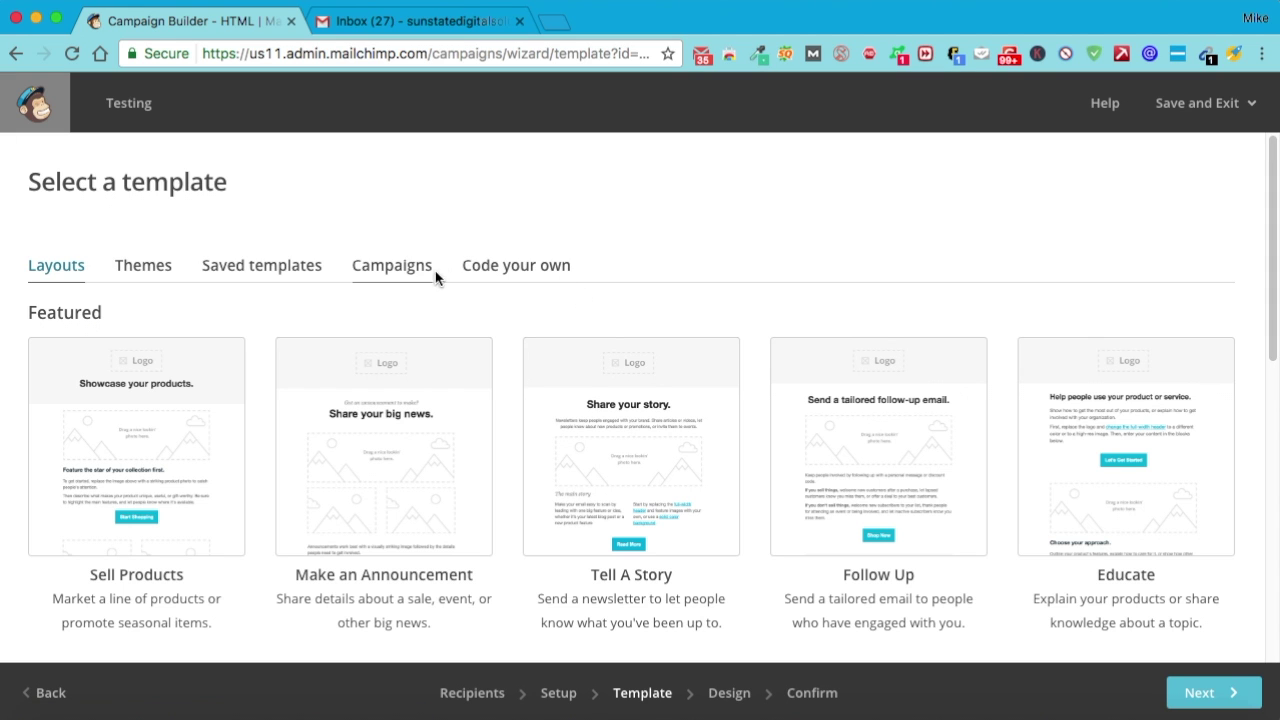
# Browse the Featured and Basic layouts and choose the 1 Column – Full Width layout
pyautogui.scroll(-2, 209, 285)
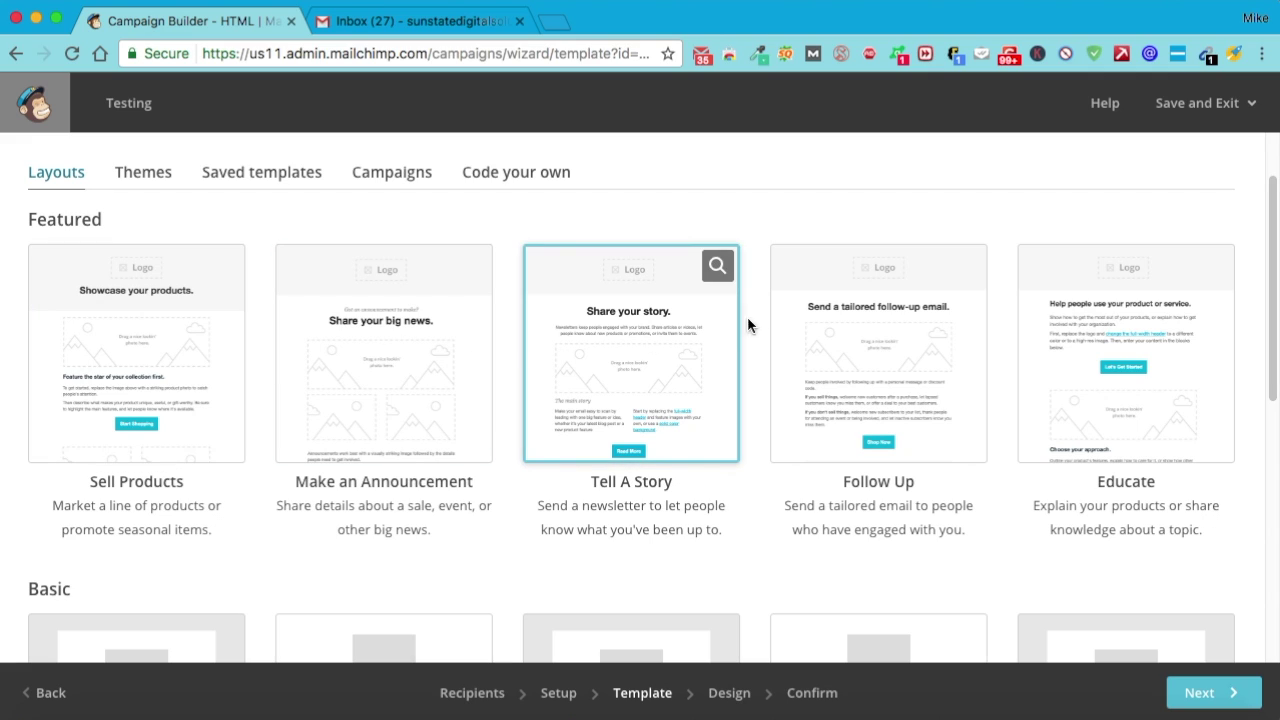
pyautogui.moveTo(631, 446)
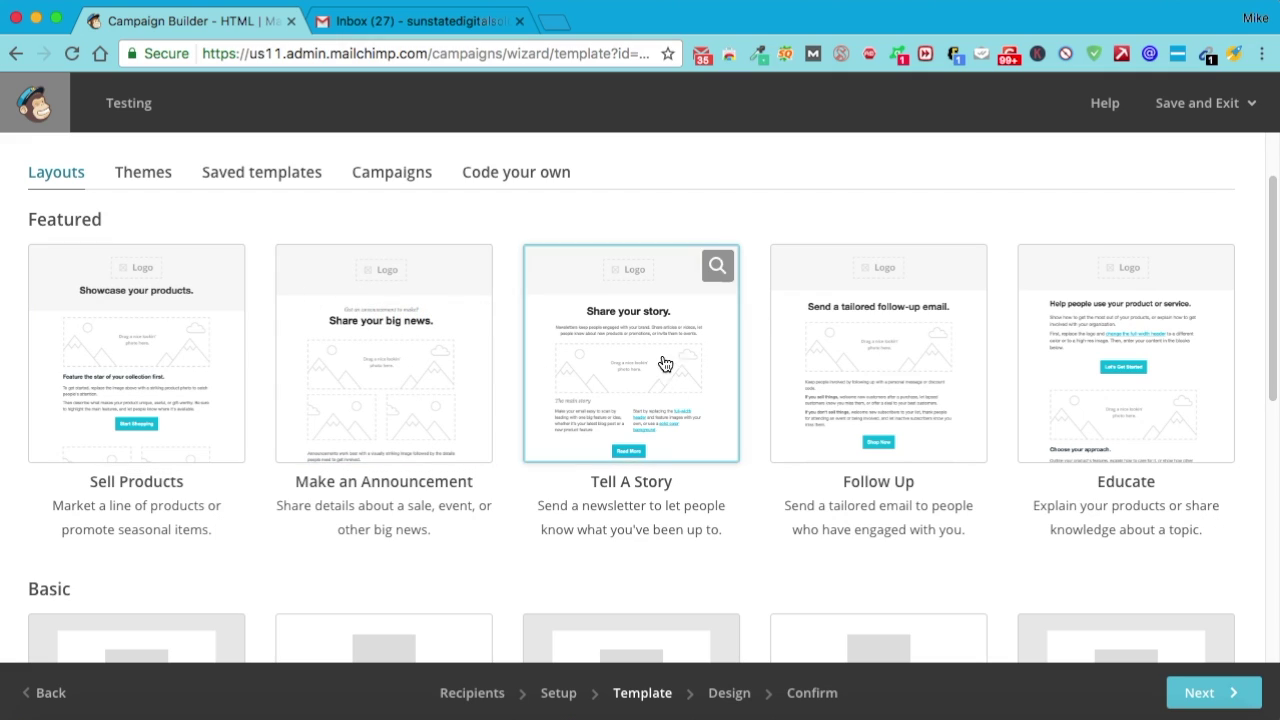
pyautogui.scroll(-1, 683, 383)
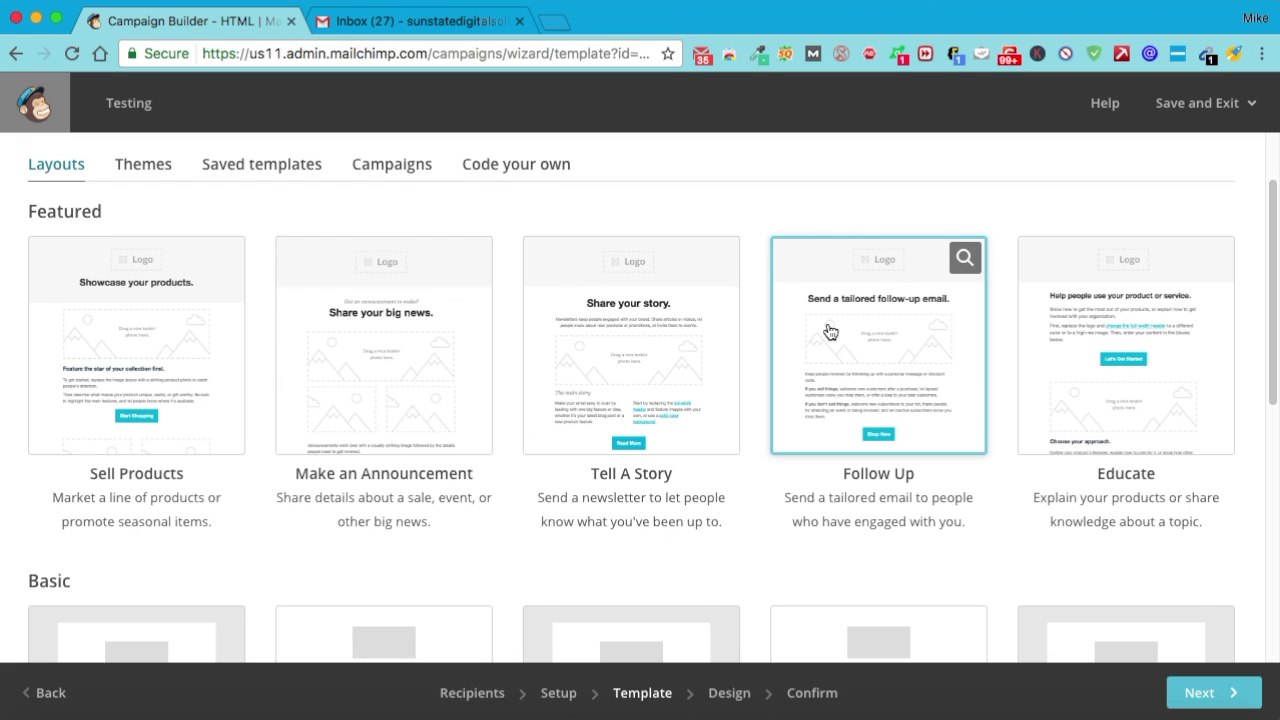
pyautogui.scroll(-5, 812, 352)
pyautogui.scroll(-5, 809, 357)
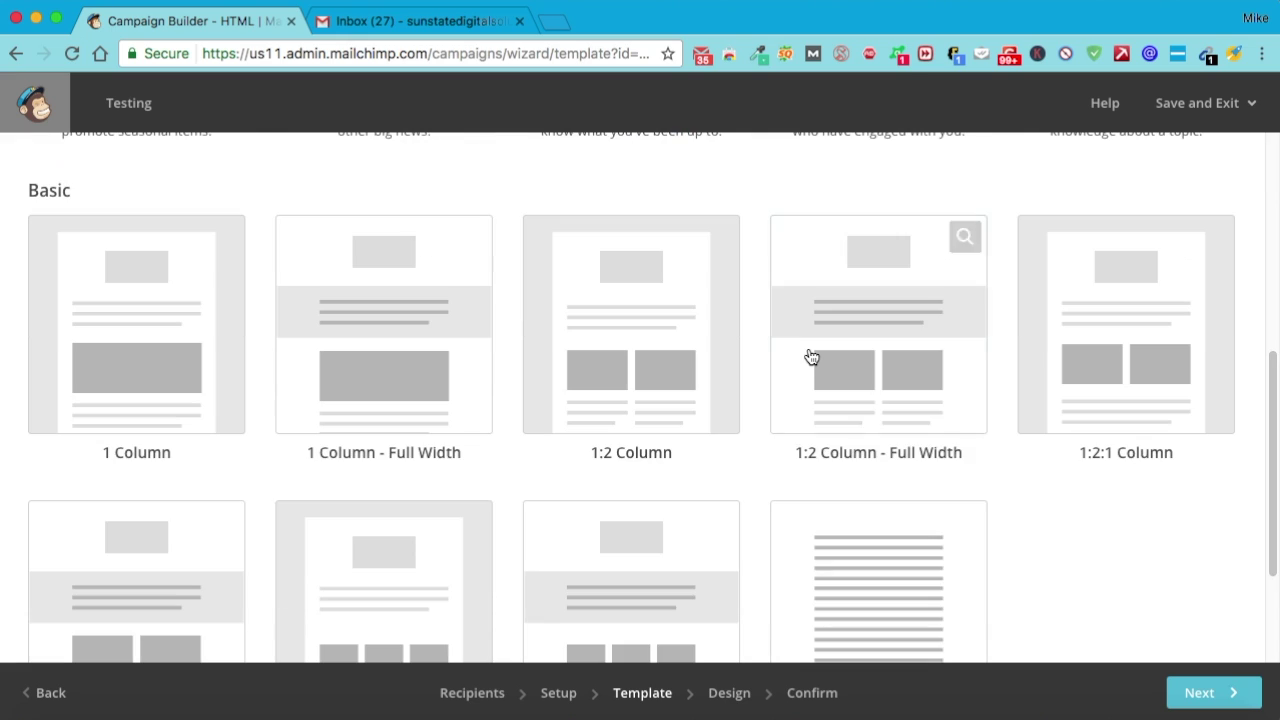
pyautogui.scroll(1, 94, 325)
pyautogui.click(325, 362)
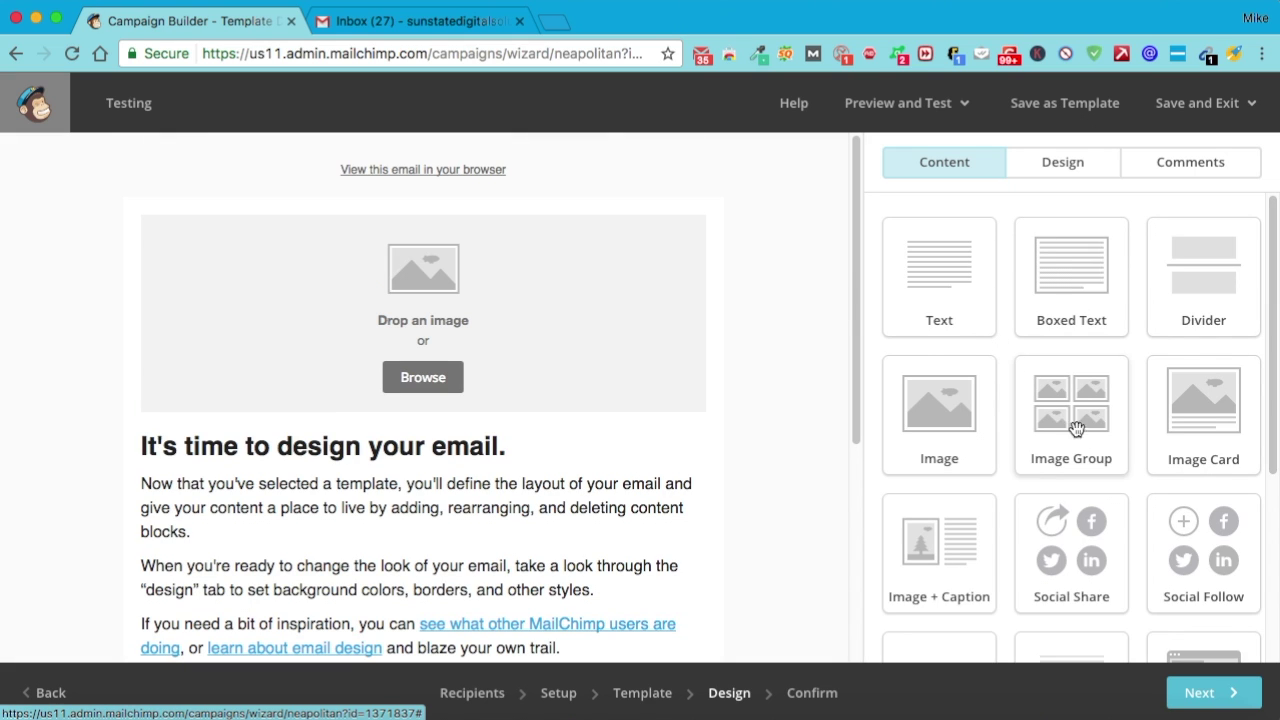
# Insert the SunState logo from the image library into the email's image block
pyautogui.scroll(-1, 1120, 455)
pyautogui.scroll(-4, 1117, 451)
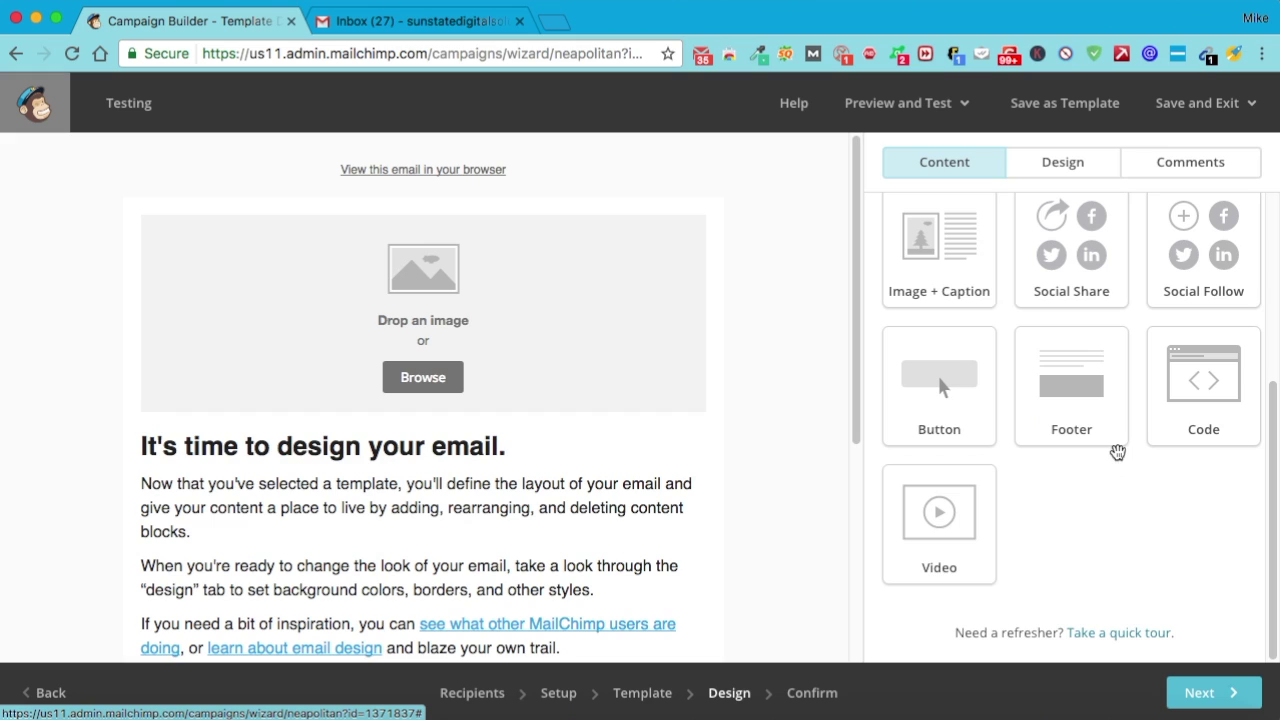
pyautogui.moveTo(423, 330)
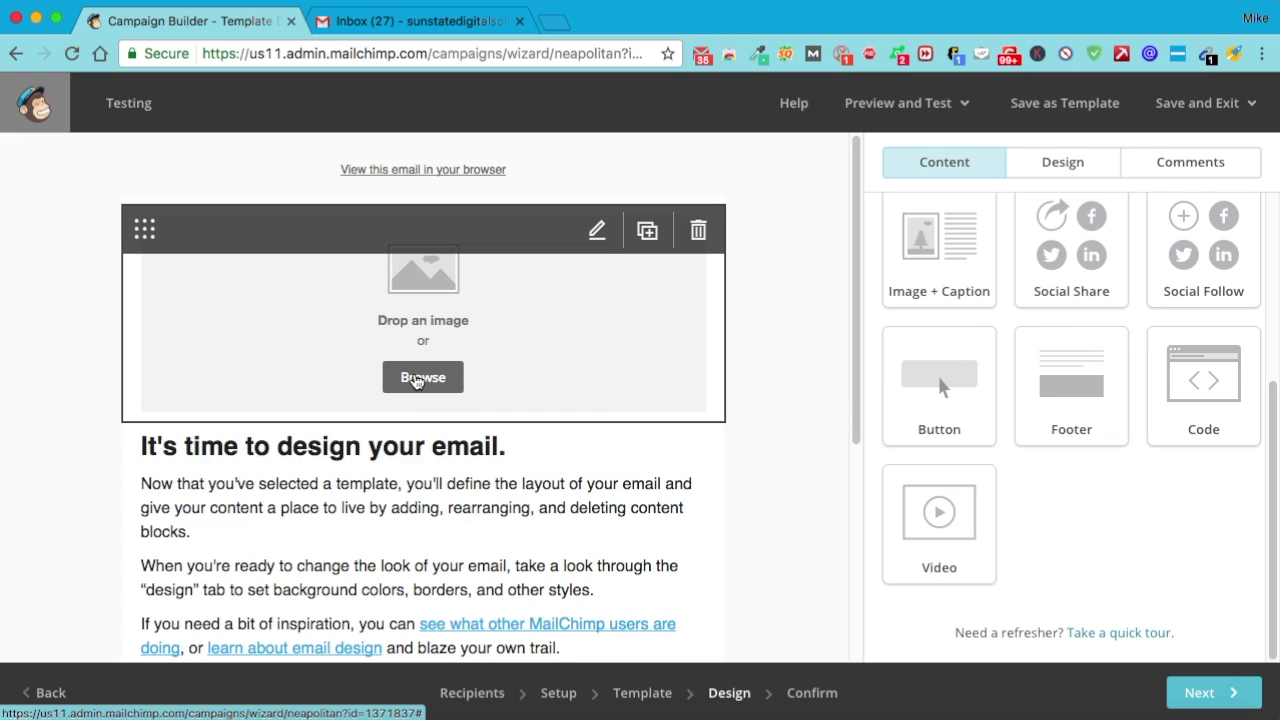
pyautogui.click(417, 378)
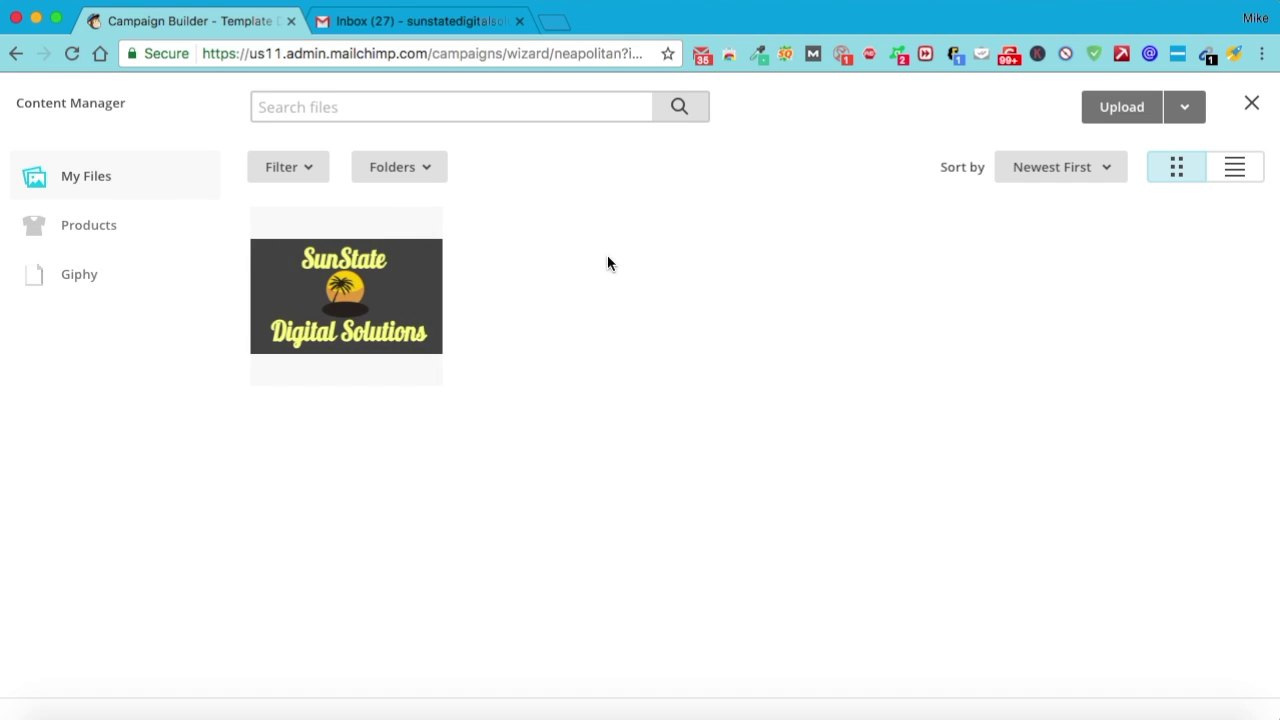
pyautogui.click(336, 313)
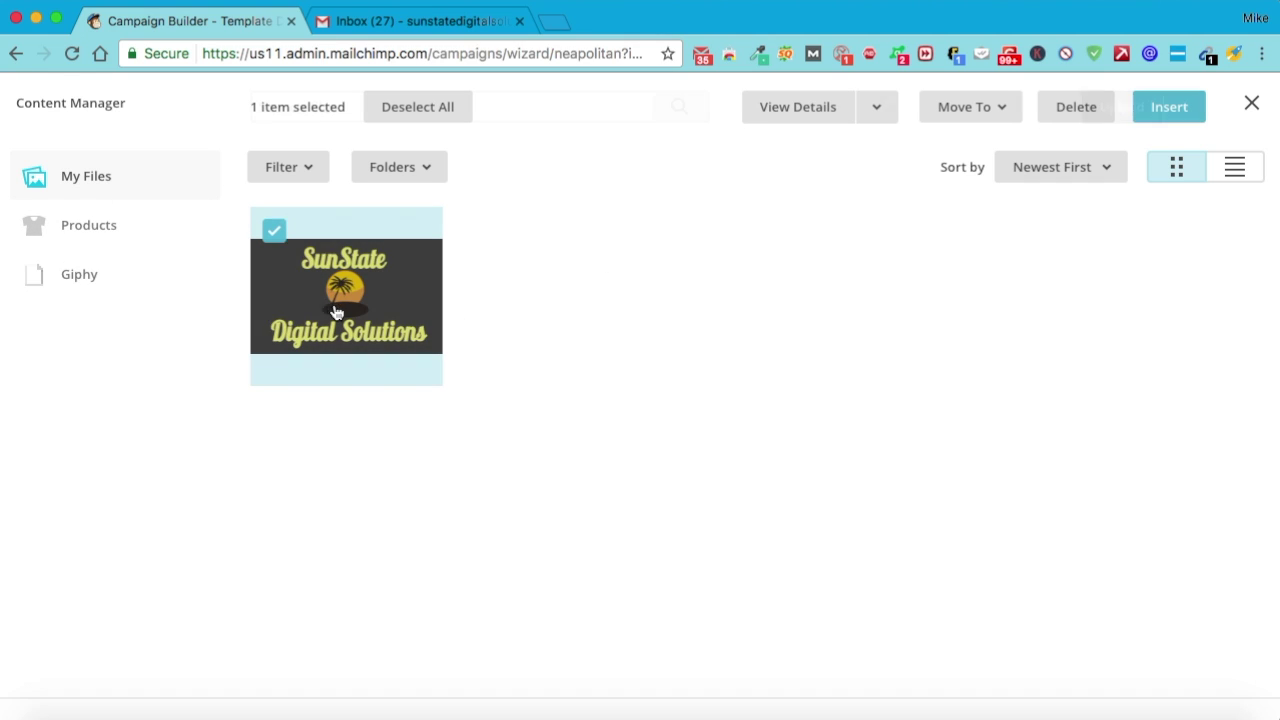
pyautogui.click(1194, 110)
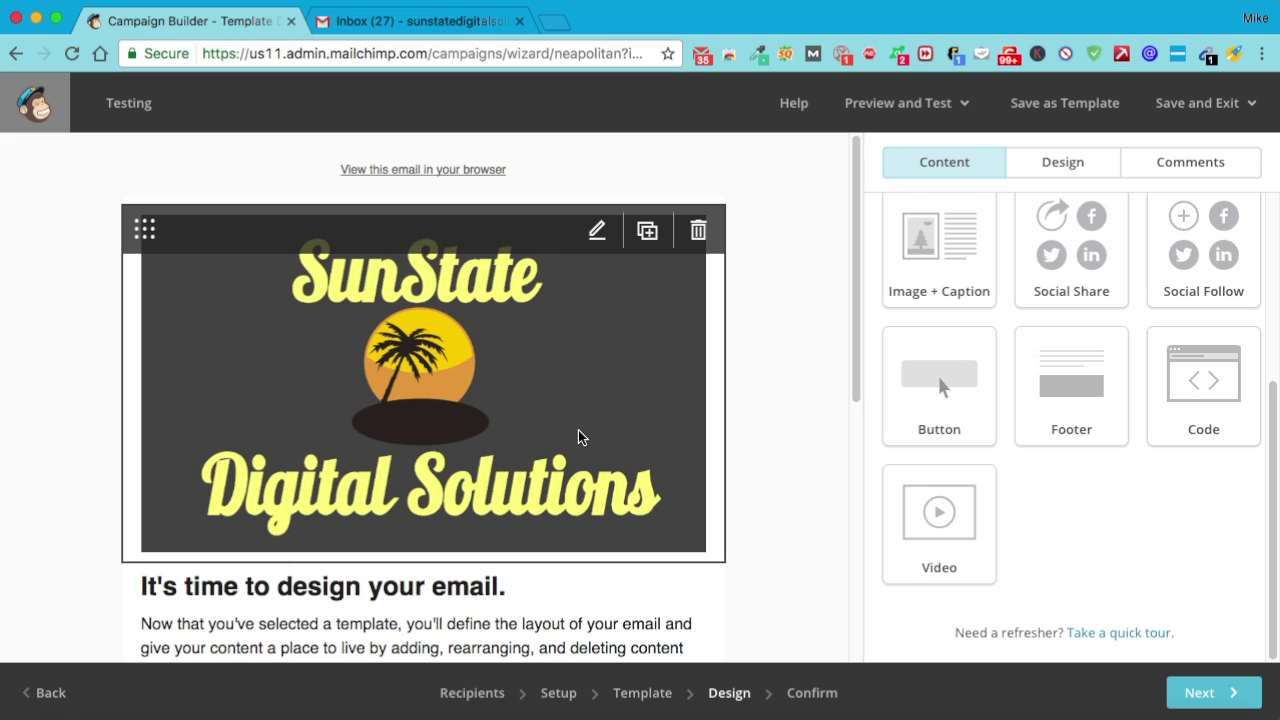
# Type 'deefefefewf' into the body text block and save the edit
pyautogui.scroll(-4, 500, 363)
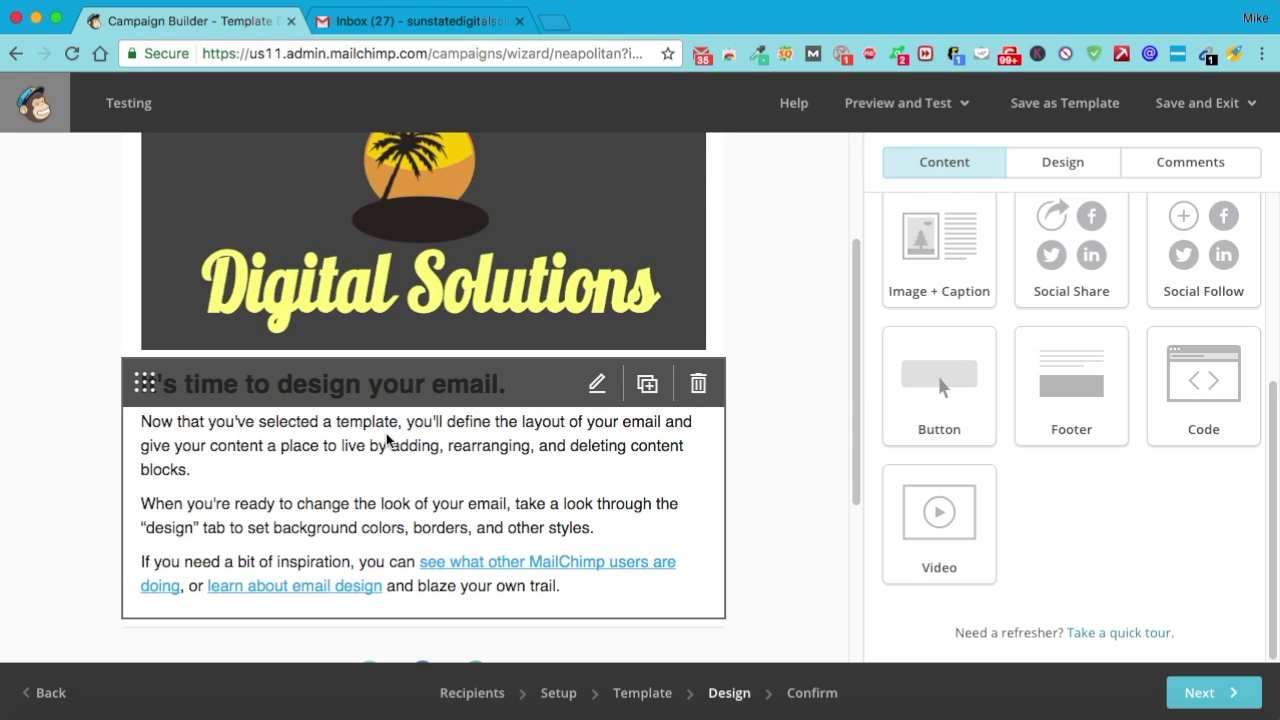
pyautogui.click(771, 359)
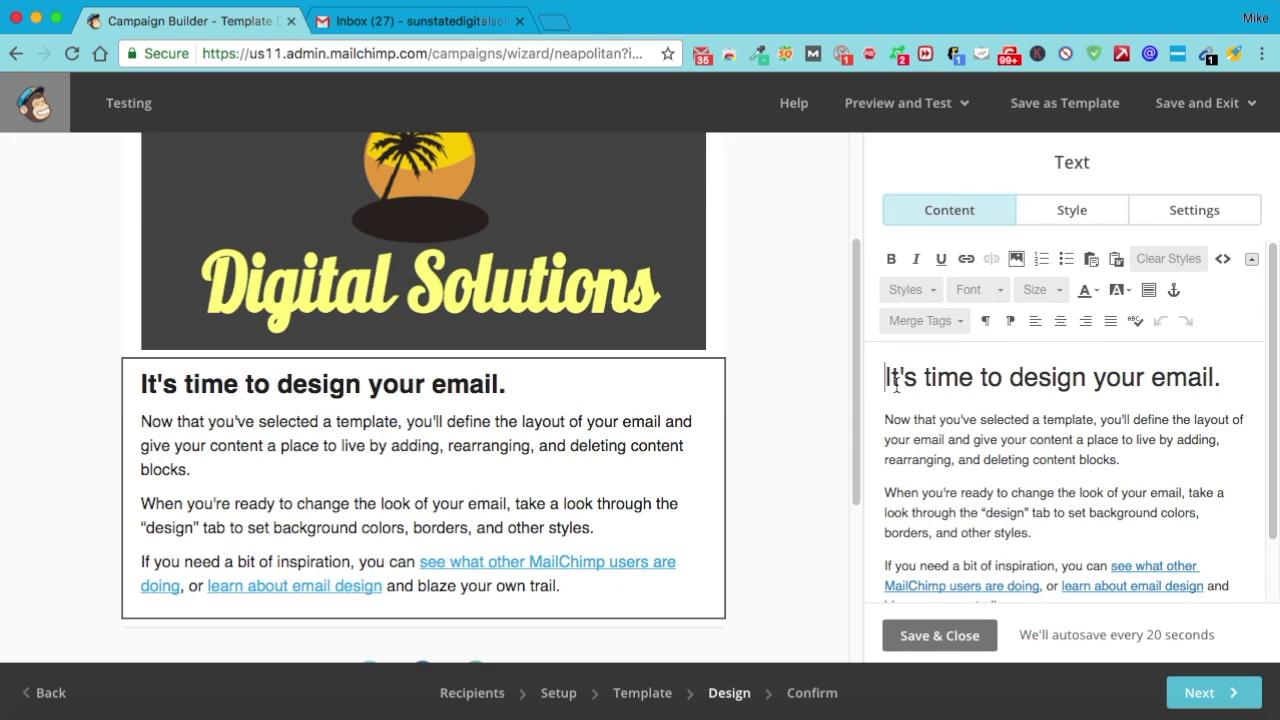
pyautogui.write('deefefefewf')
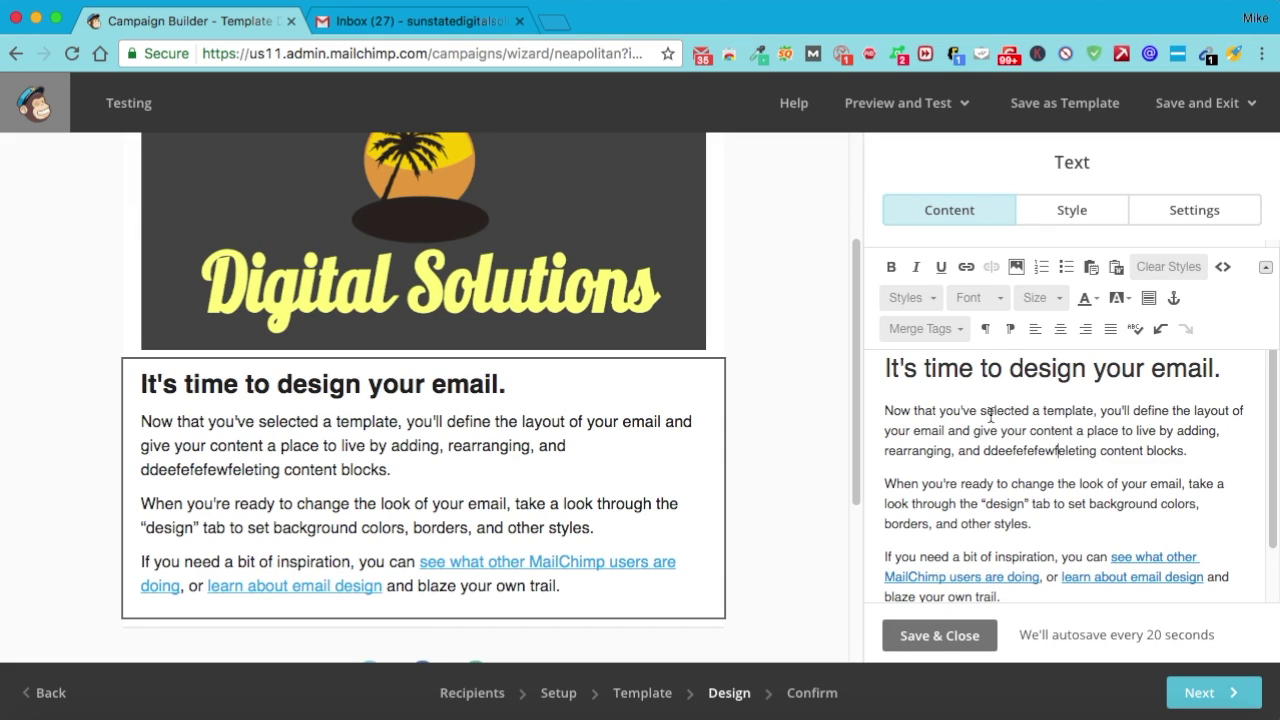
pyautogui.scroll(-2, 988, 425)
pyautogui.scroll(-1, 985, 437)
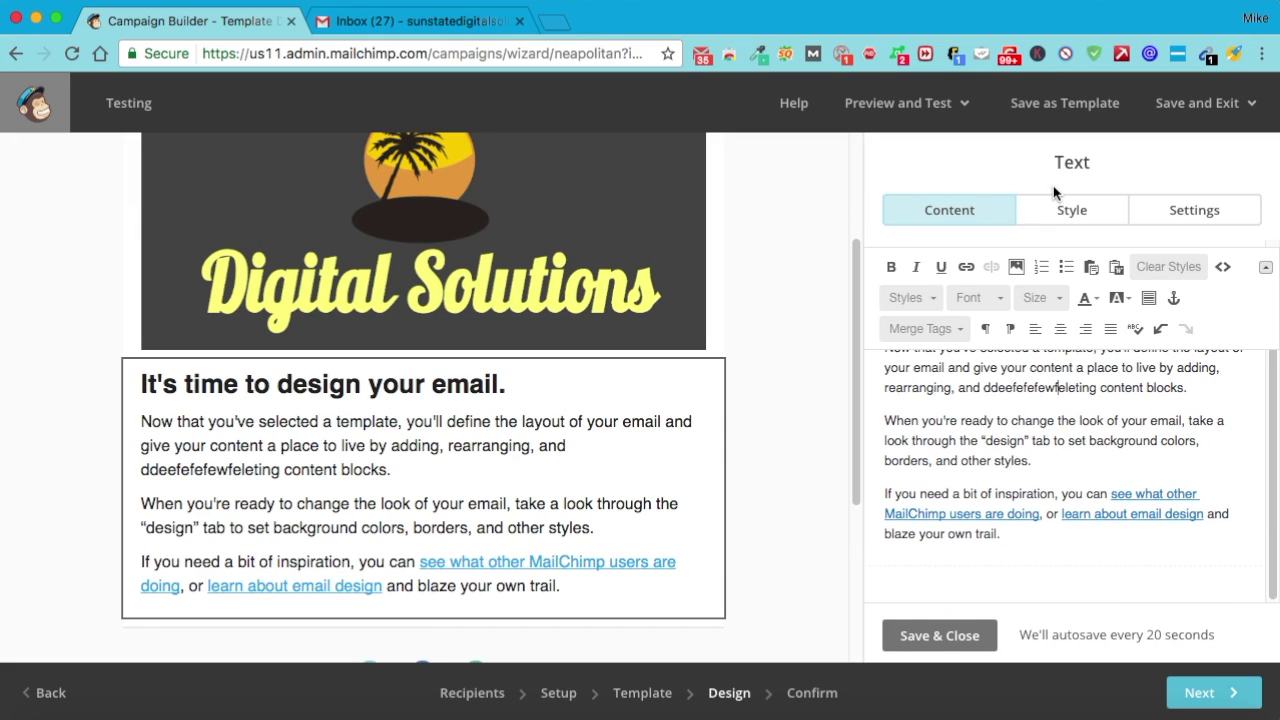
pyautogui.click(950, 636)
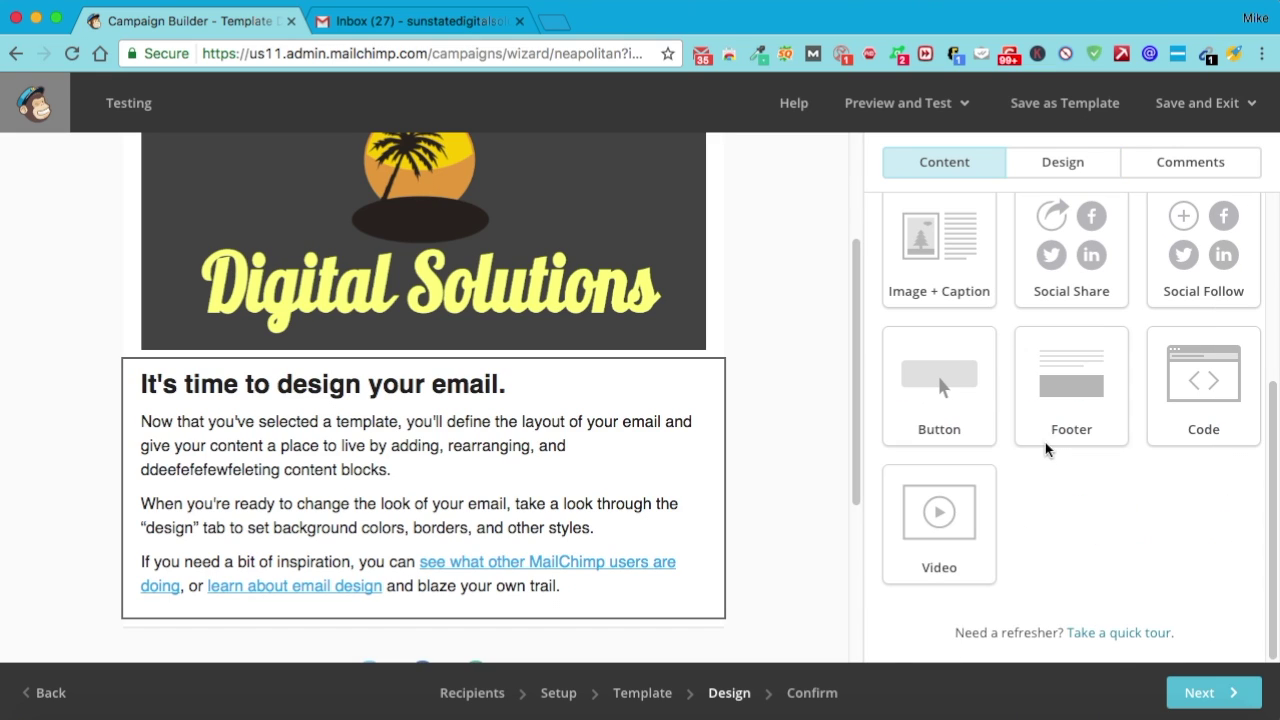
# Open the footer text for editing, then move on to the Confirm step
pyautogui.scroll(5, 1026, 354)
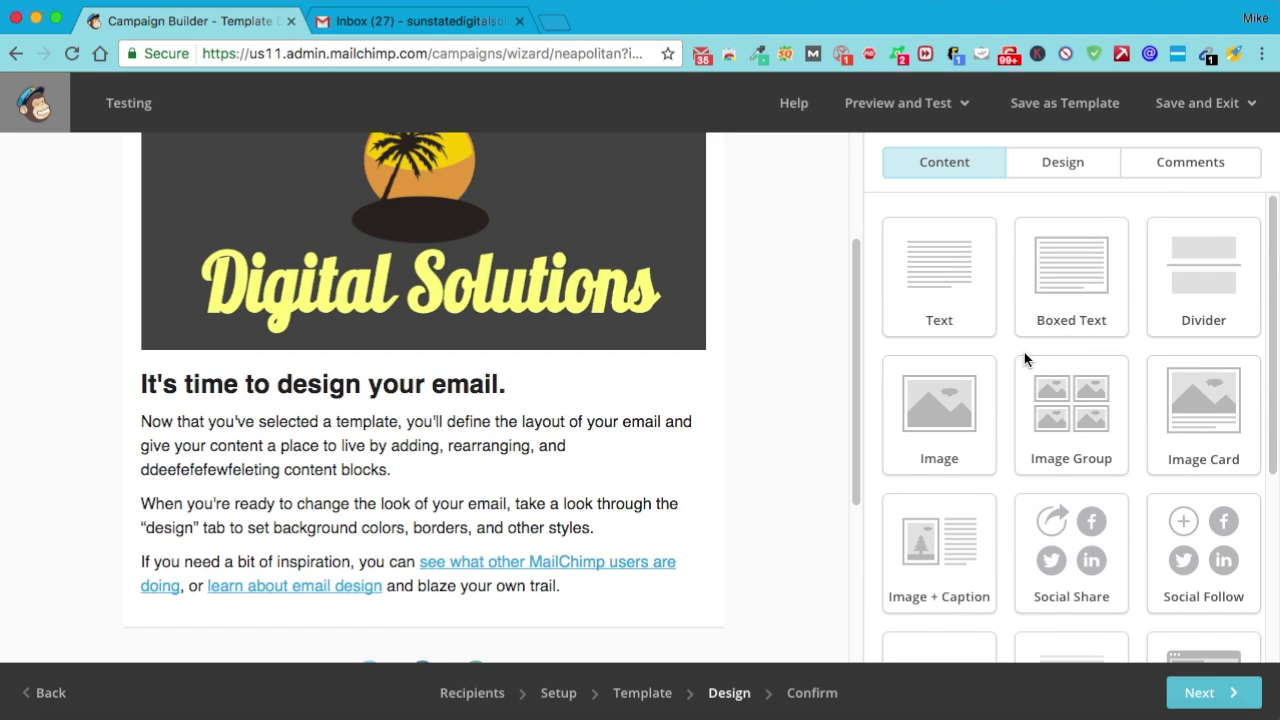
pyautogui.scroll(-3, 491, 340)
pyautogui.scroll(3, 450, 280)
pyautogui.scroll(-3, 420, 242)
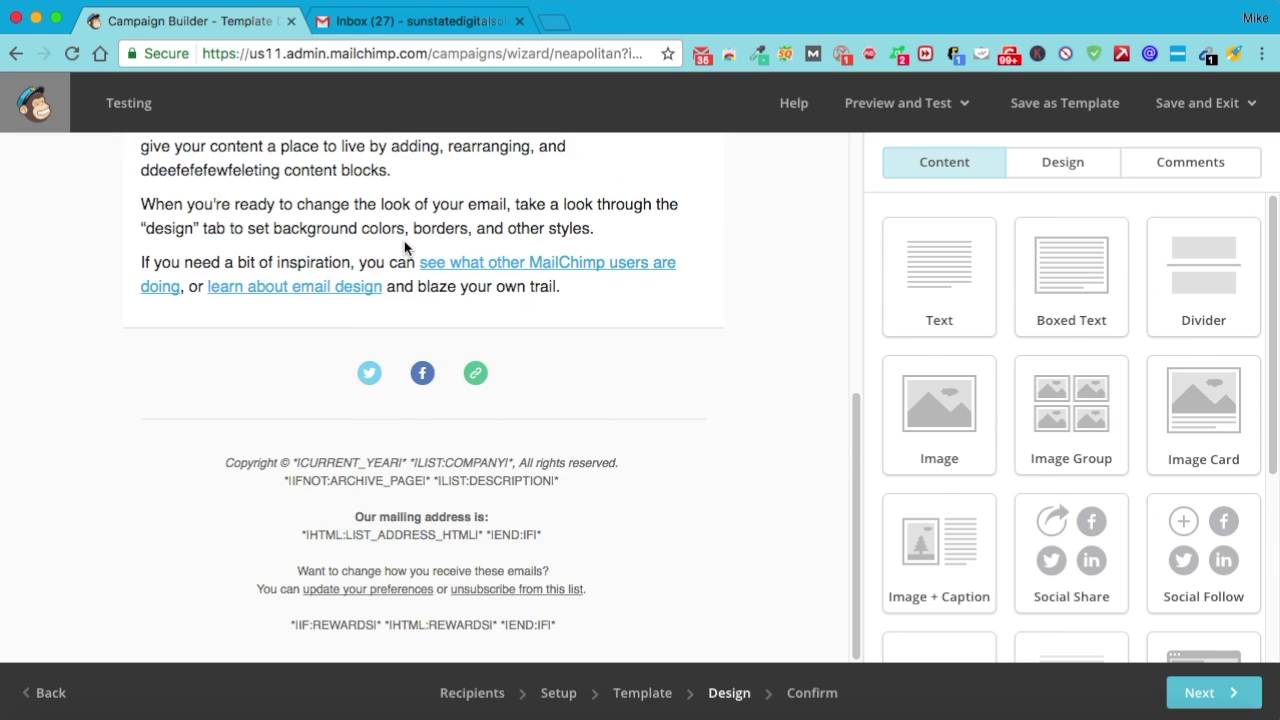
pyautogui.click(477, 532)
pyautogui.moveTo(423, 545)
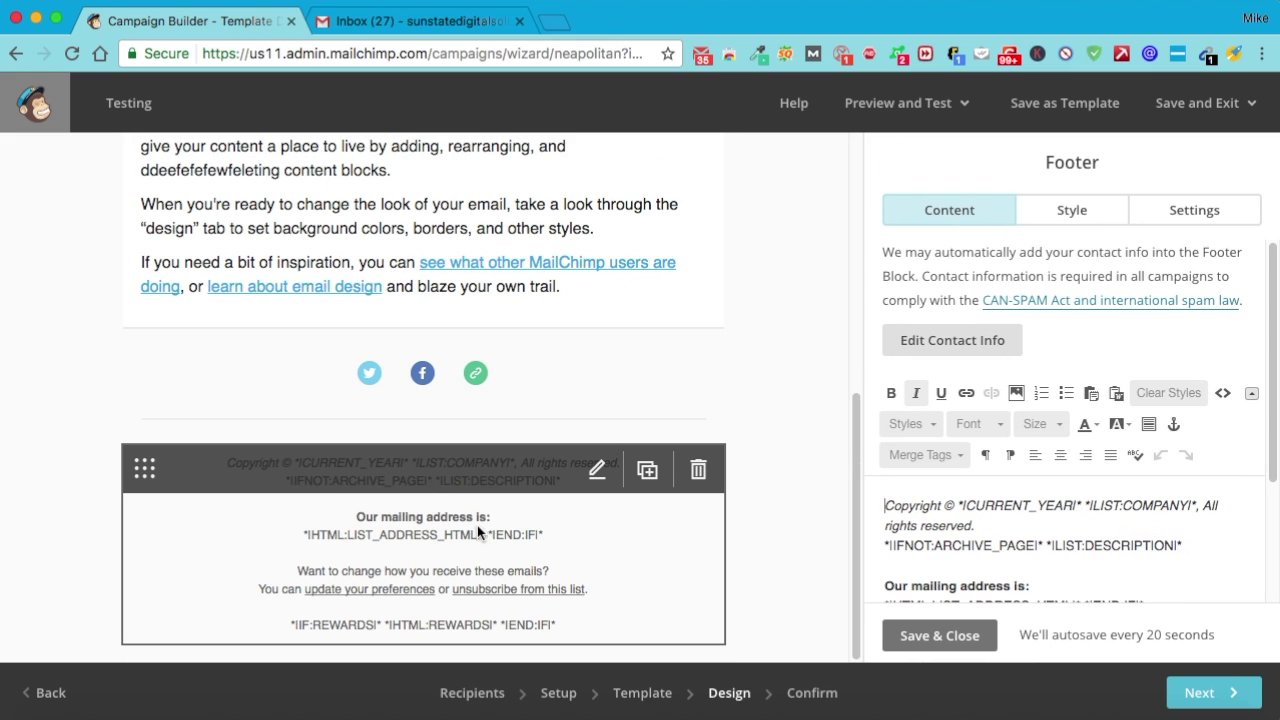
pyautogui.scroll(-5, 1114, 519)
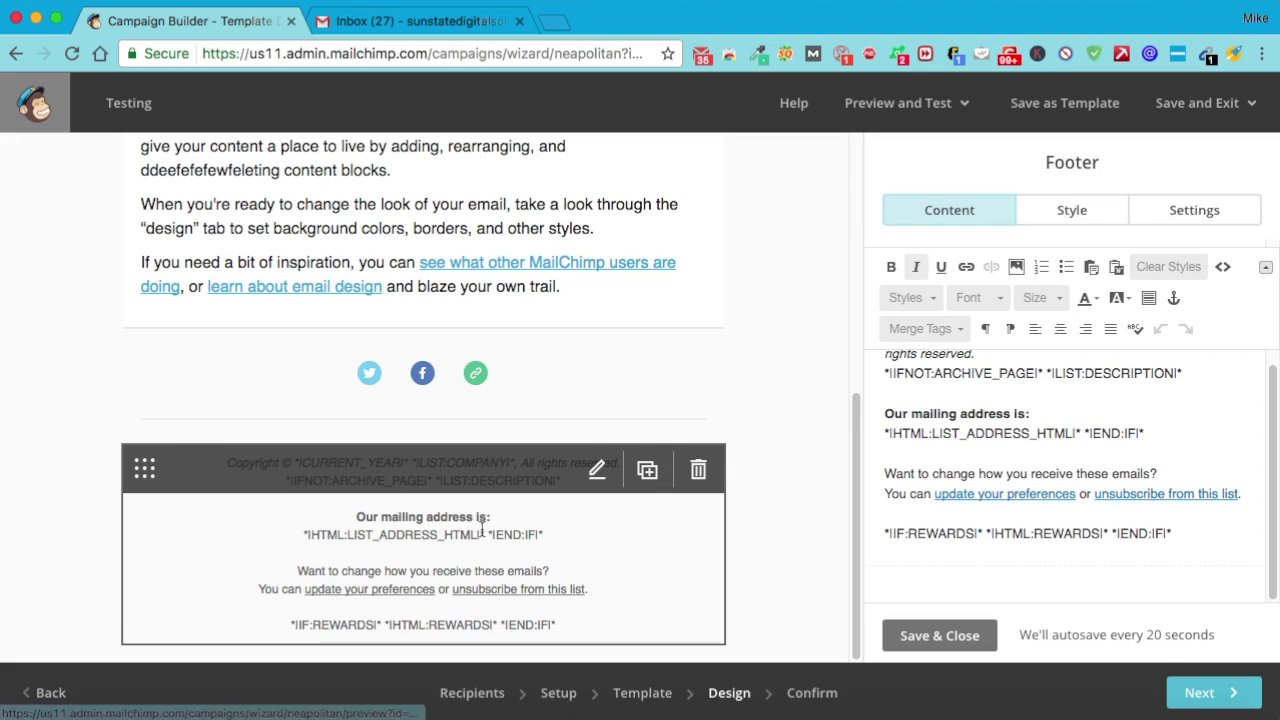
pyautogui.click(1200, 692)
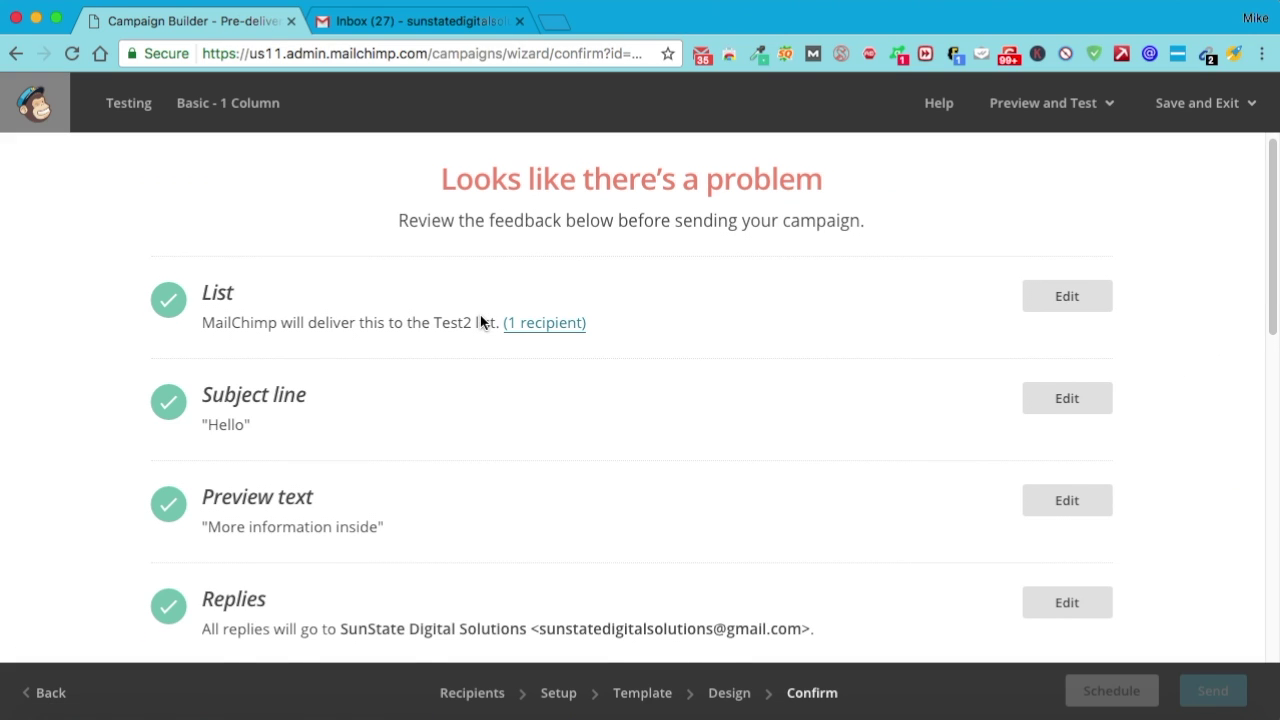
# Scroll the pre-send checklist down to the Default text content warning
pyautogui.scroll(-2, 215, 317)
pyautogui.scroll(-2, 220, 347)
pyautogui.scroll(-2, 220, 346)
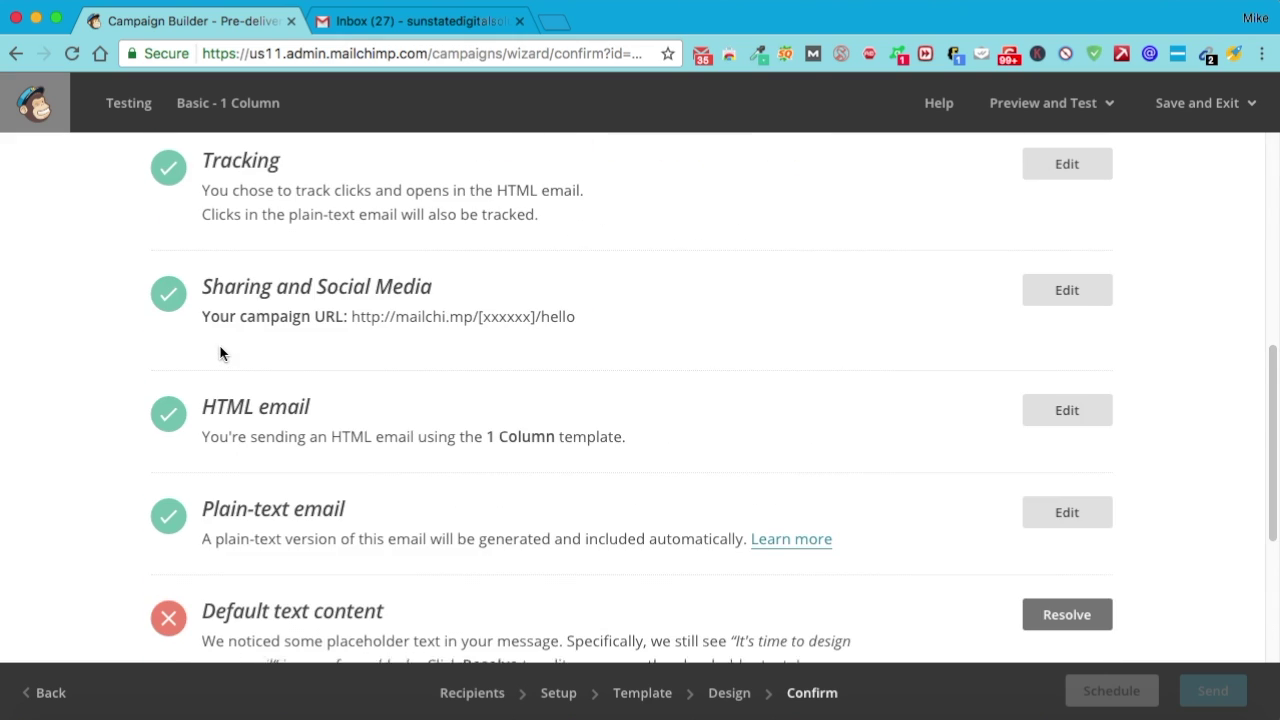
pyautogui.scroll(-3, 220, 346)
pyautogui.scroll(-1, 220, 350)
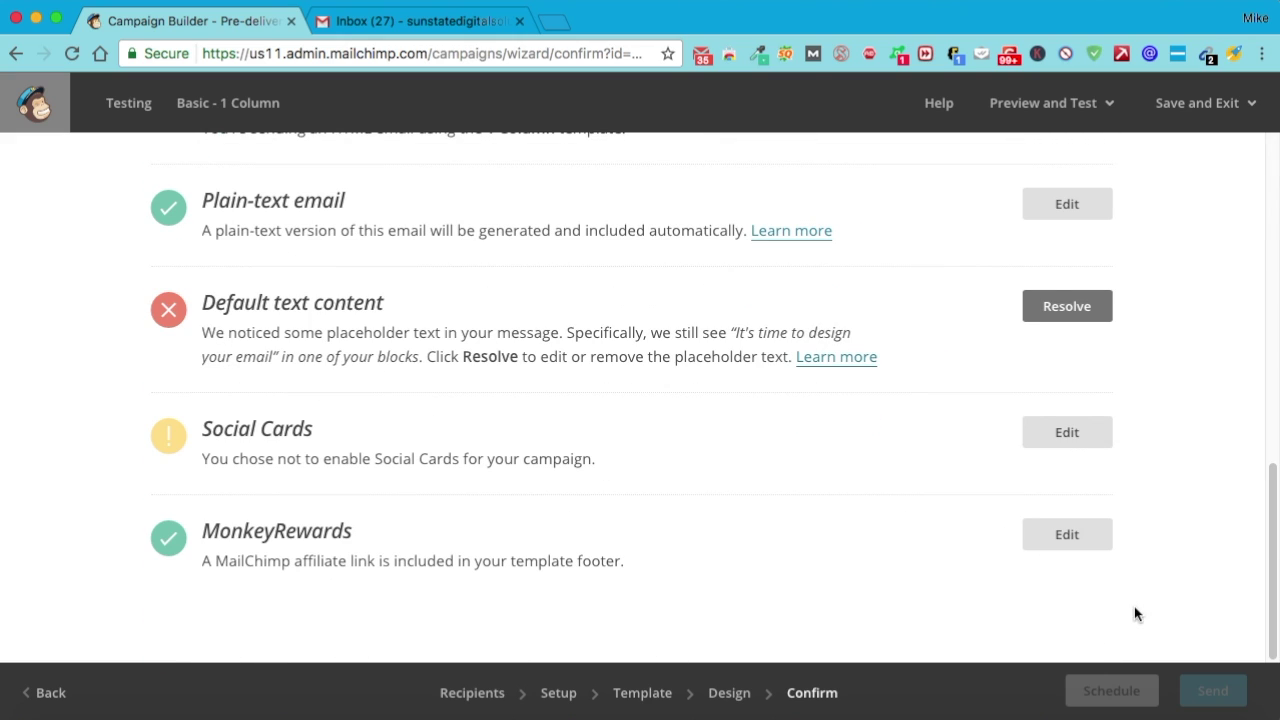
pyautogui.scroll(4, 1026, 486)
pyautogui.scroll(-4, 1023, 486)
# Return to the design and delete the social icons and footer blocks
pyautogui.click(1058, 308)
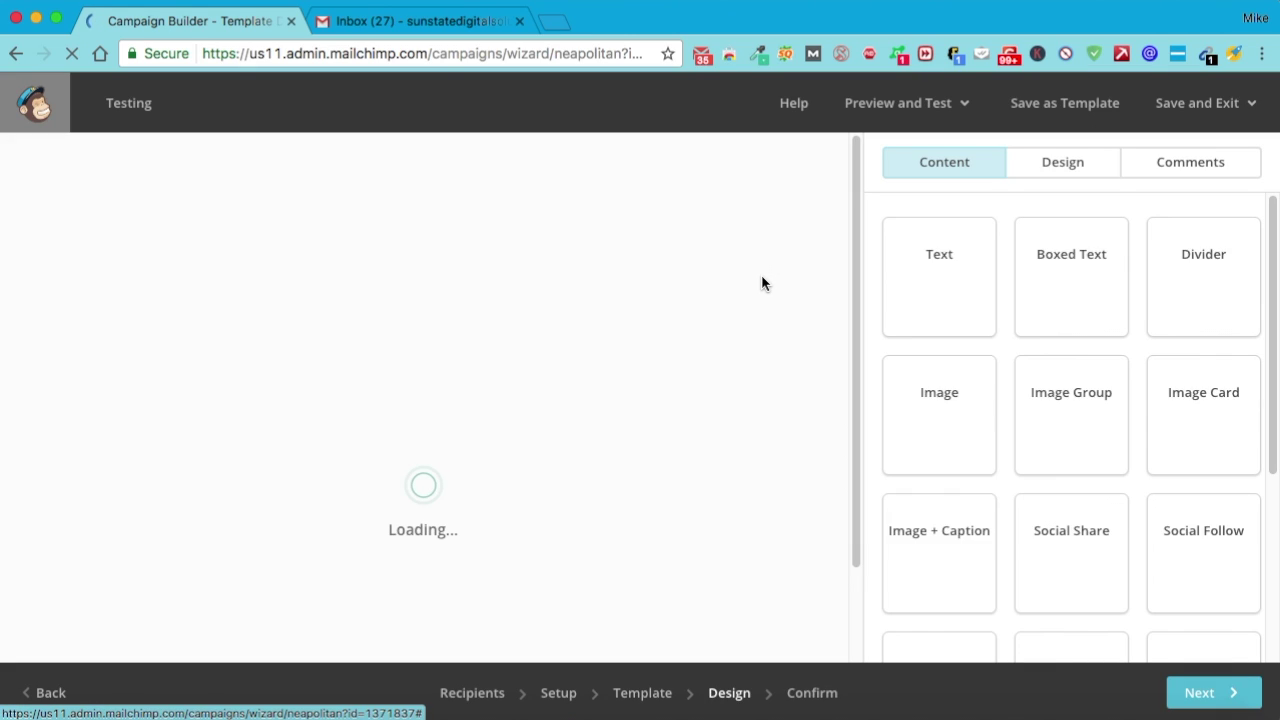
pyautogui.scroll(-5, 259, 390)
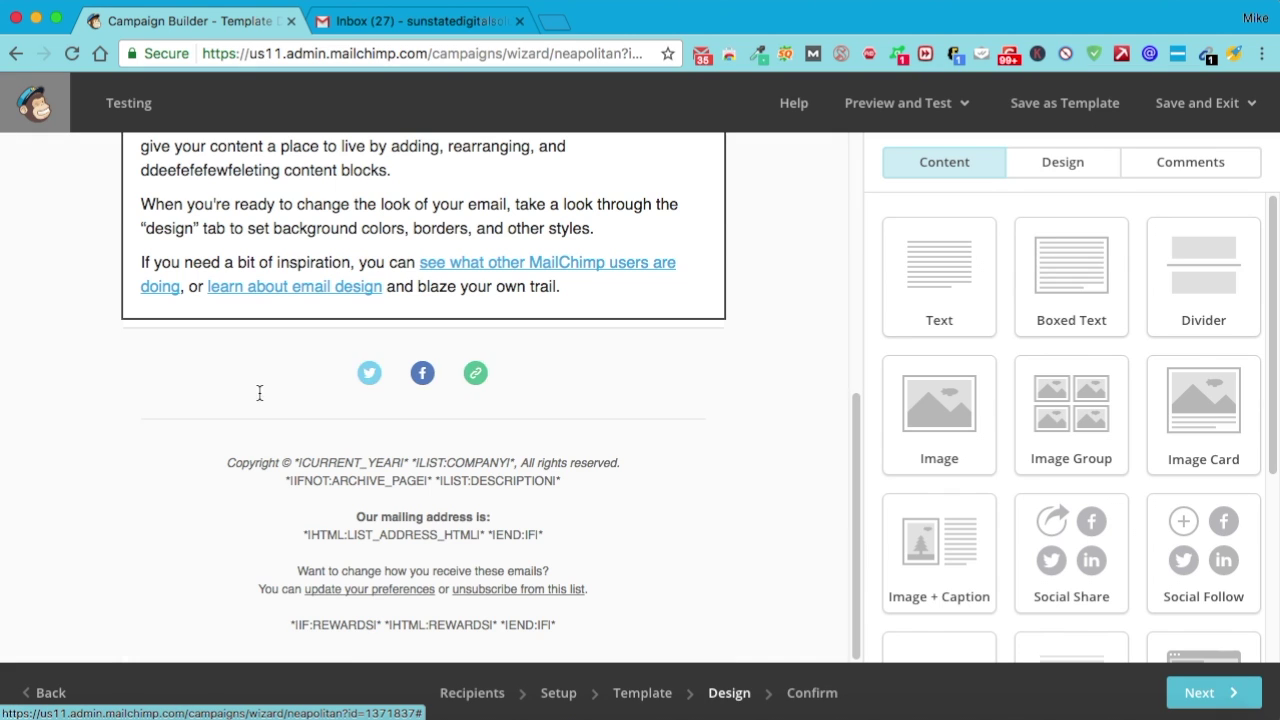
pyautogui.moveTo(423, 430)
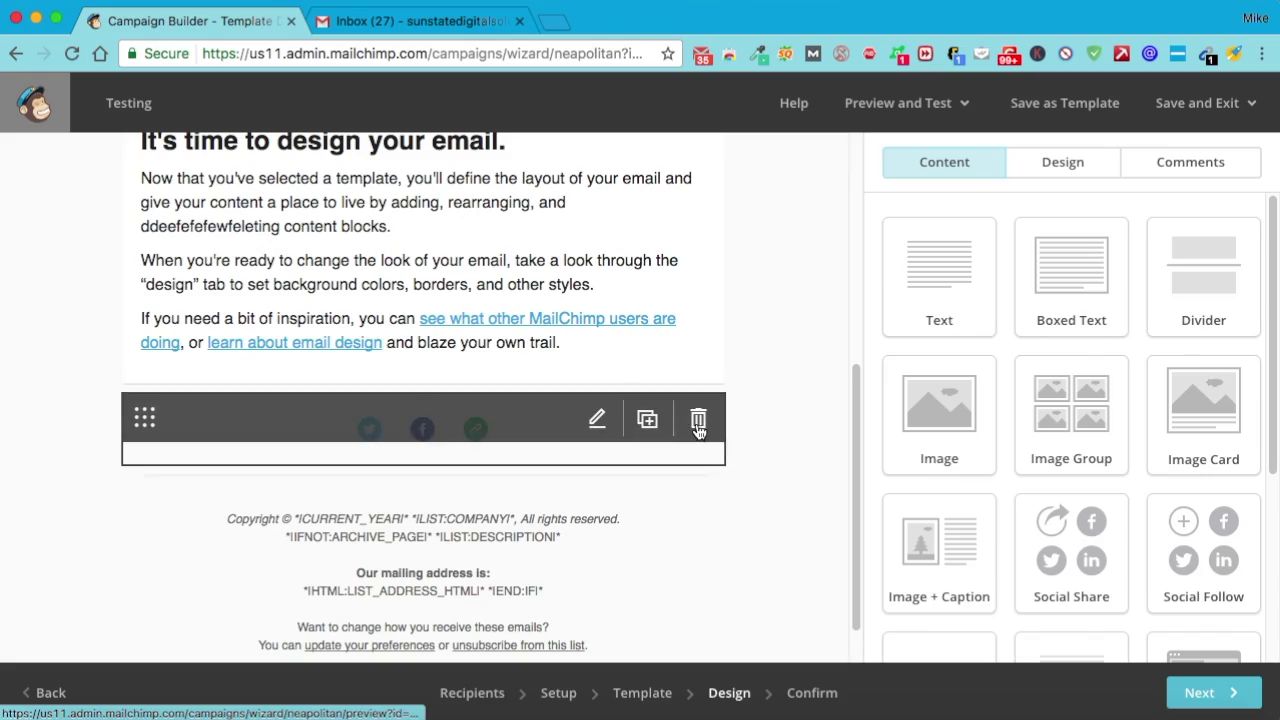
pyautogui.click(699, 420)
pyautogui.click(451, 490)
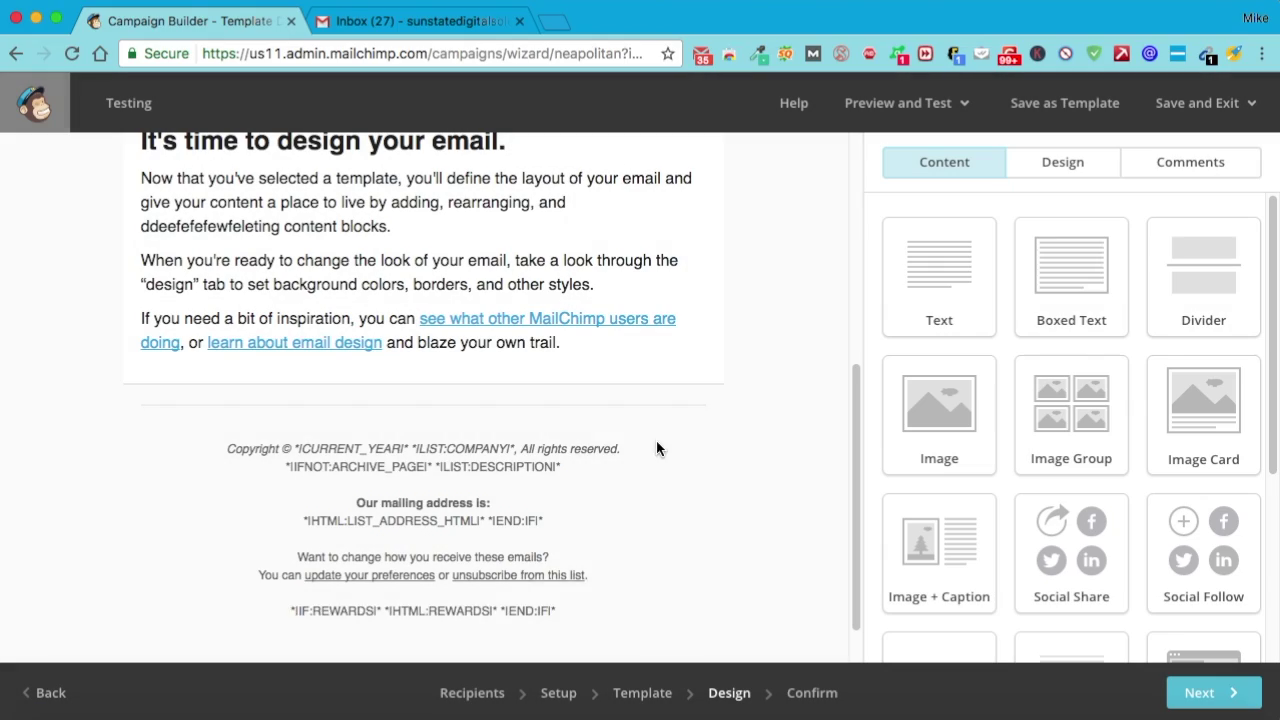
pyautogui.click(700, 455)
pyautogui.click(427, 488)
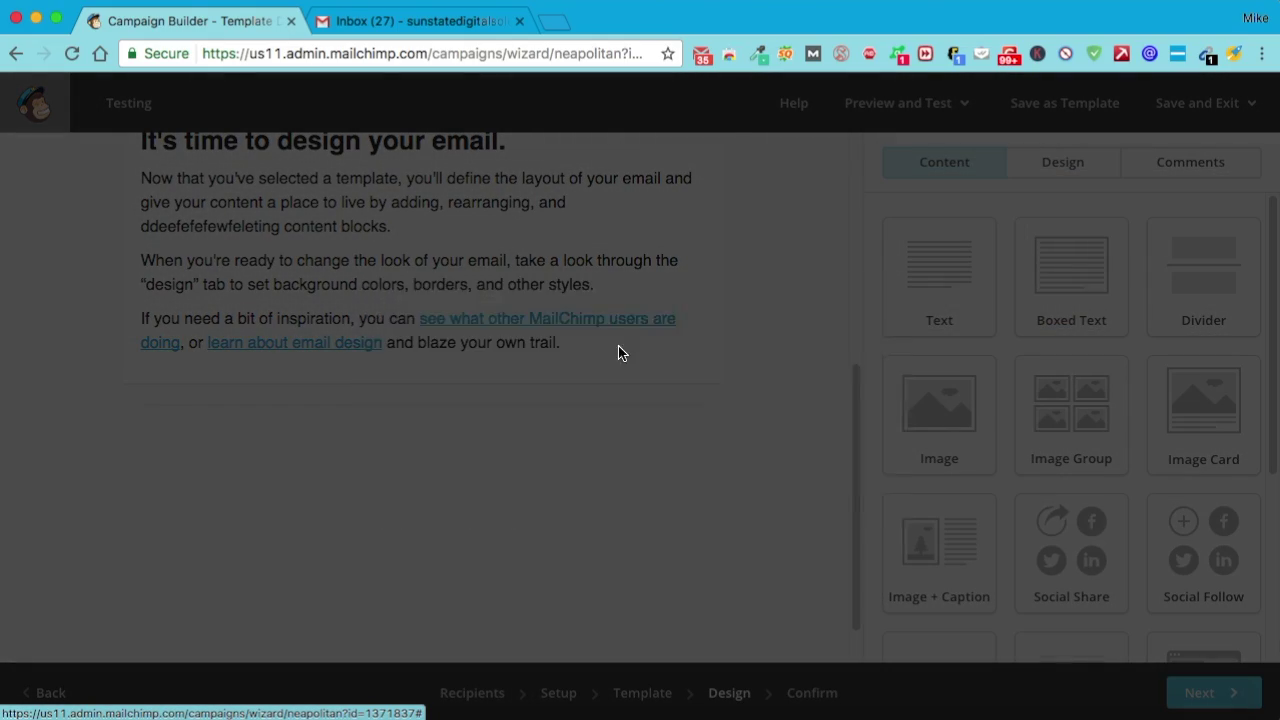
# Read and close the default-text help article, then resolve the flagged placeholder text
pyautogui.scroll(5, 622, 367)
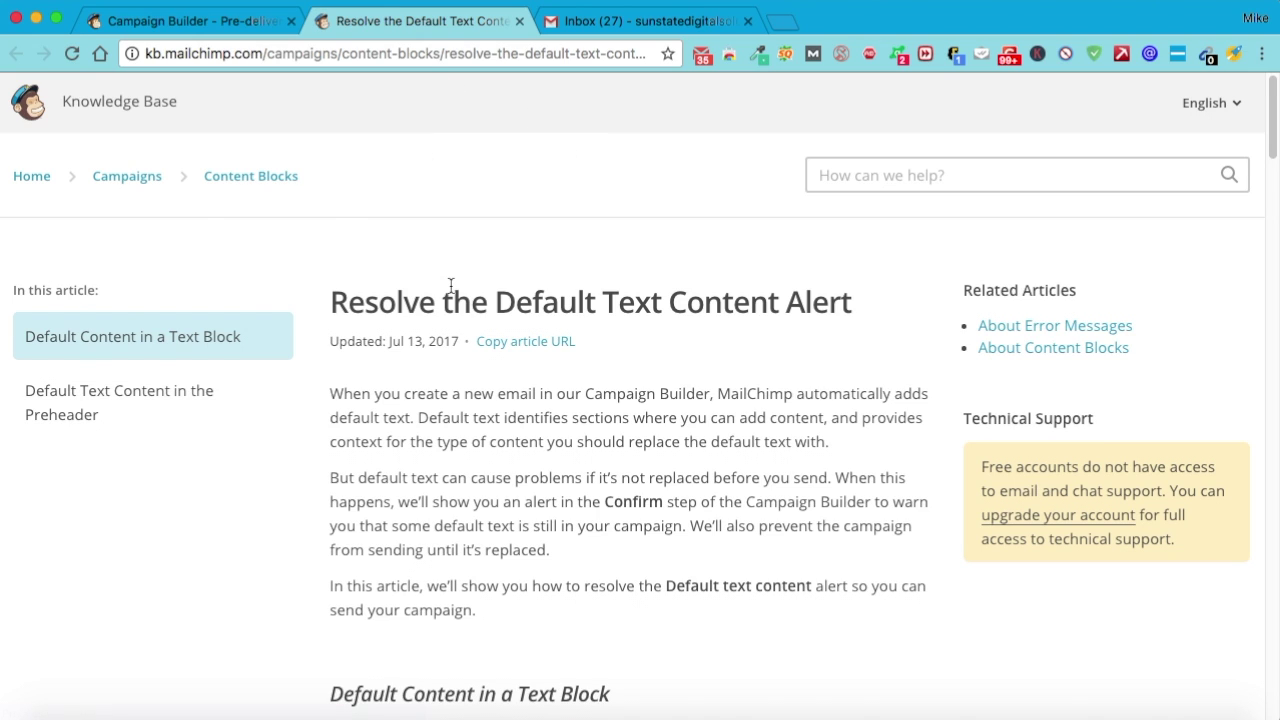
pyautogui.scroll(-2, 451, 287)
pyautogui.middleClick(383, 17)
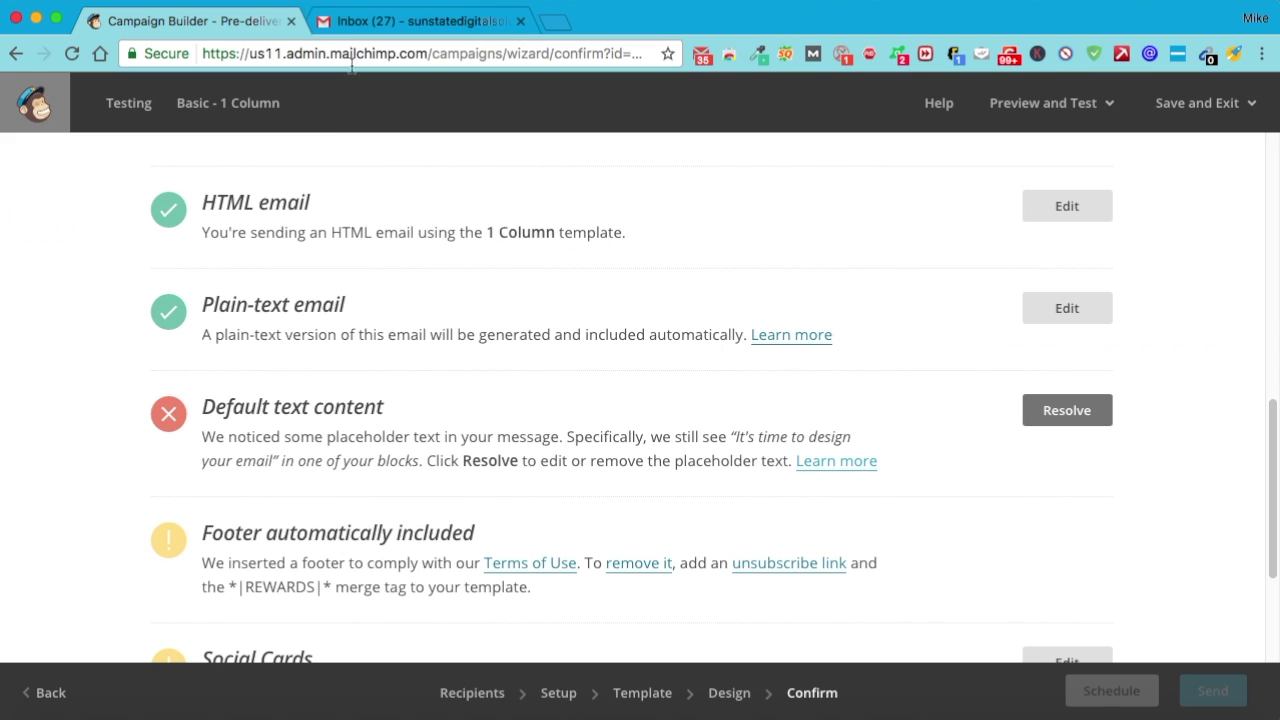
pyautogui.click(1026, 412)
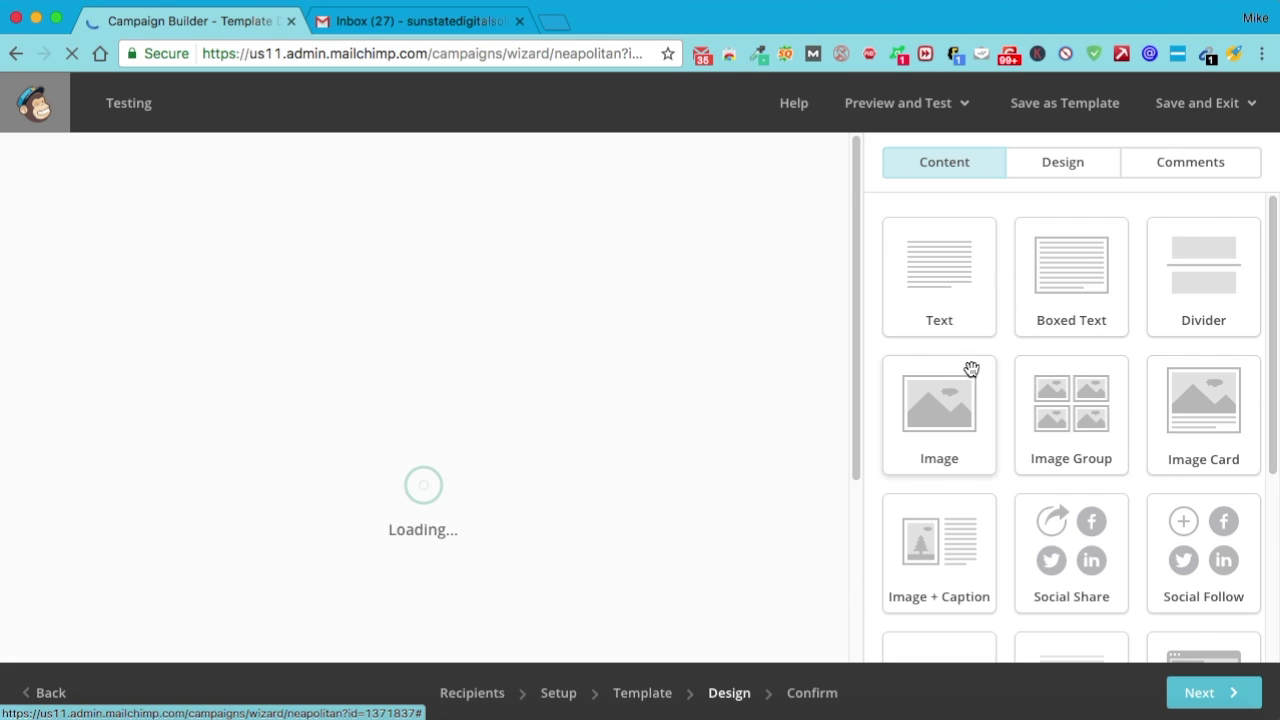
# Replace all the placeholder text in the email's text block with 'Hello'
pyautogui.scroll(-3, 346, 620)
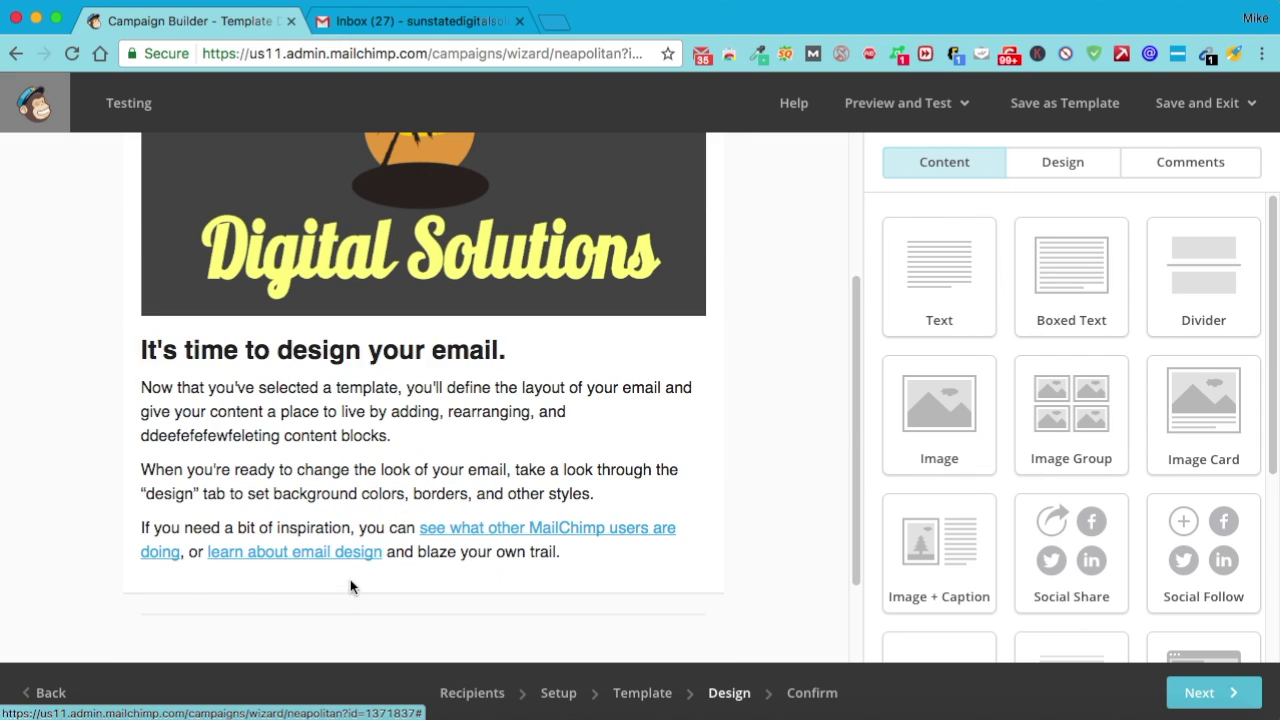
pyautogui.click(597, 350)
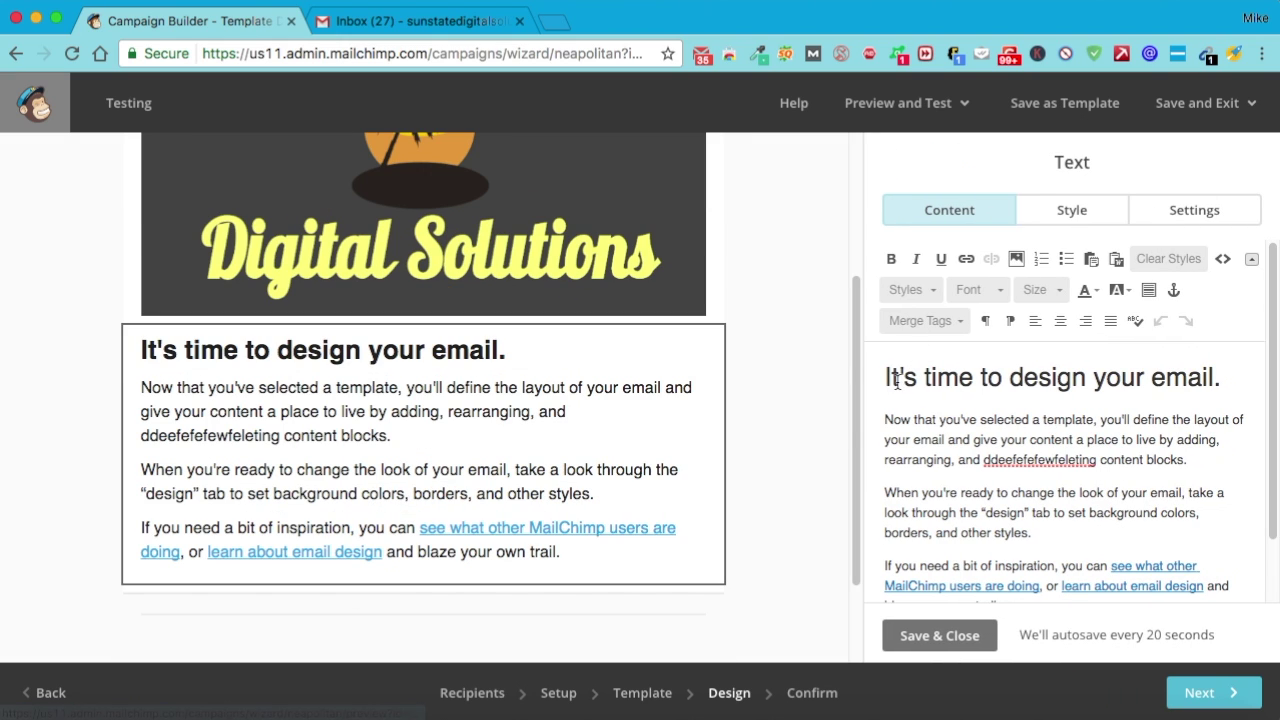
pyautogui.hotkey('ctrl', 'a')
pyautogui.write('Hello')
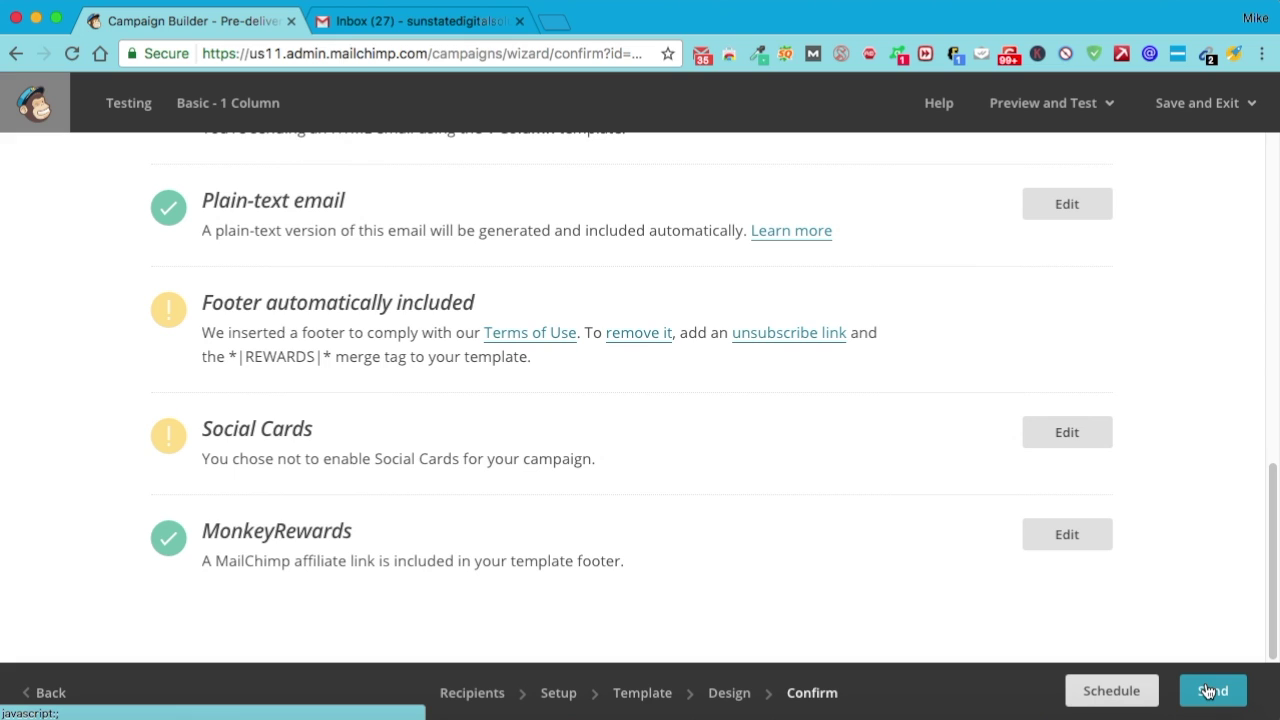
# Send the Testing campaign to Test2 now, then view Campaigns and the Gmail inbox
pyautogui.click(1208, 691)
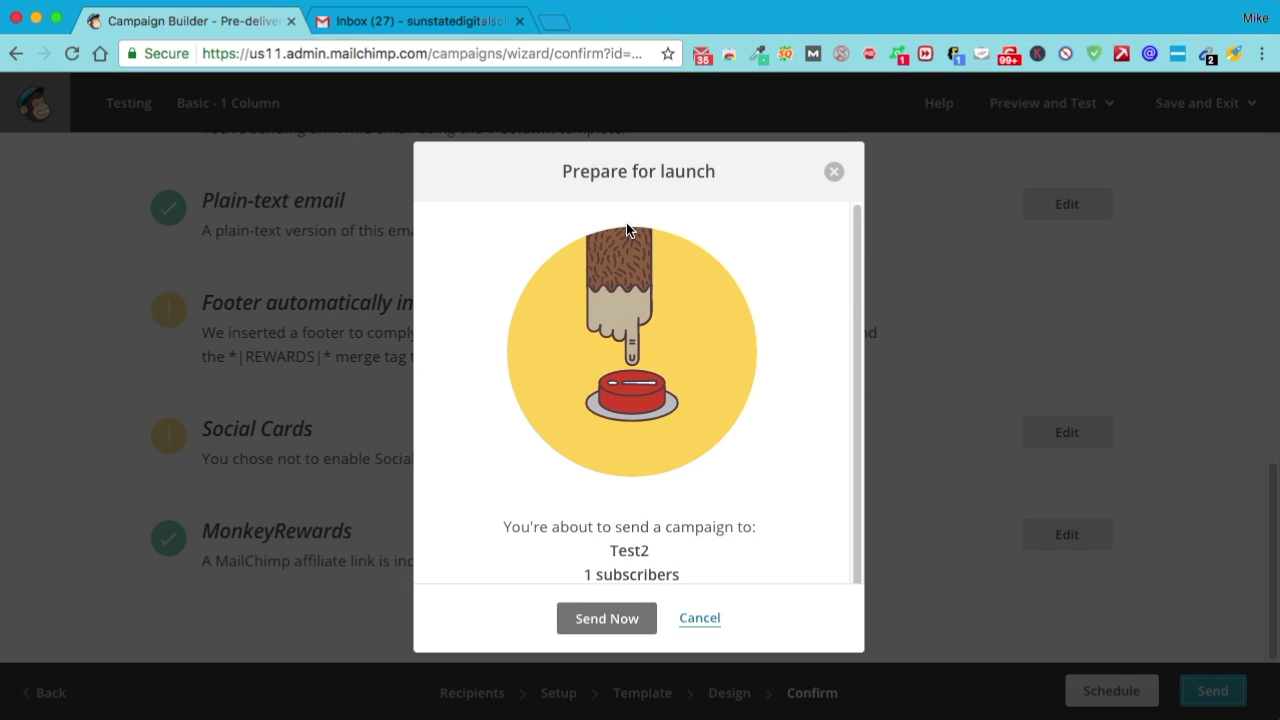
pyautogui.click(616, 628)
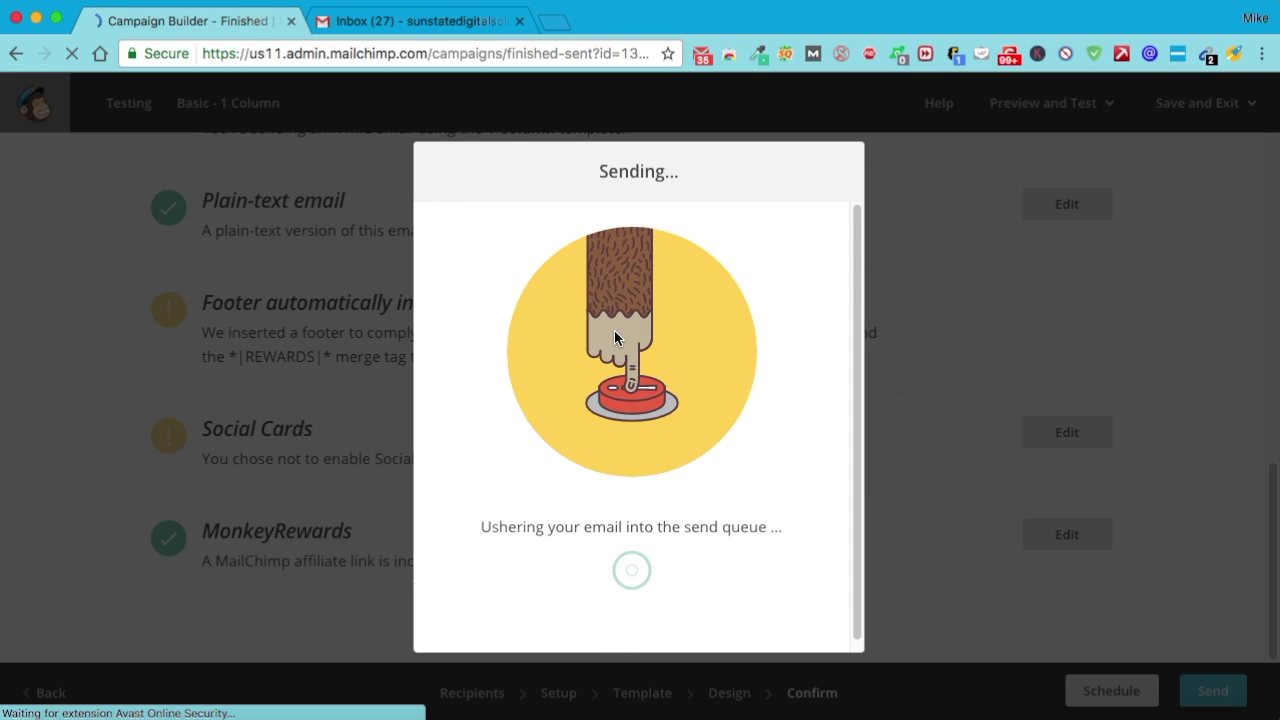
pyautogui.scroll(-3, 614, 338)
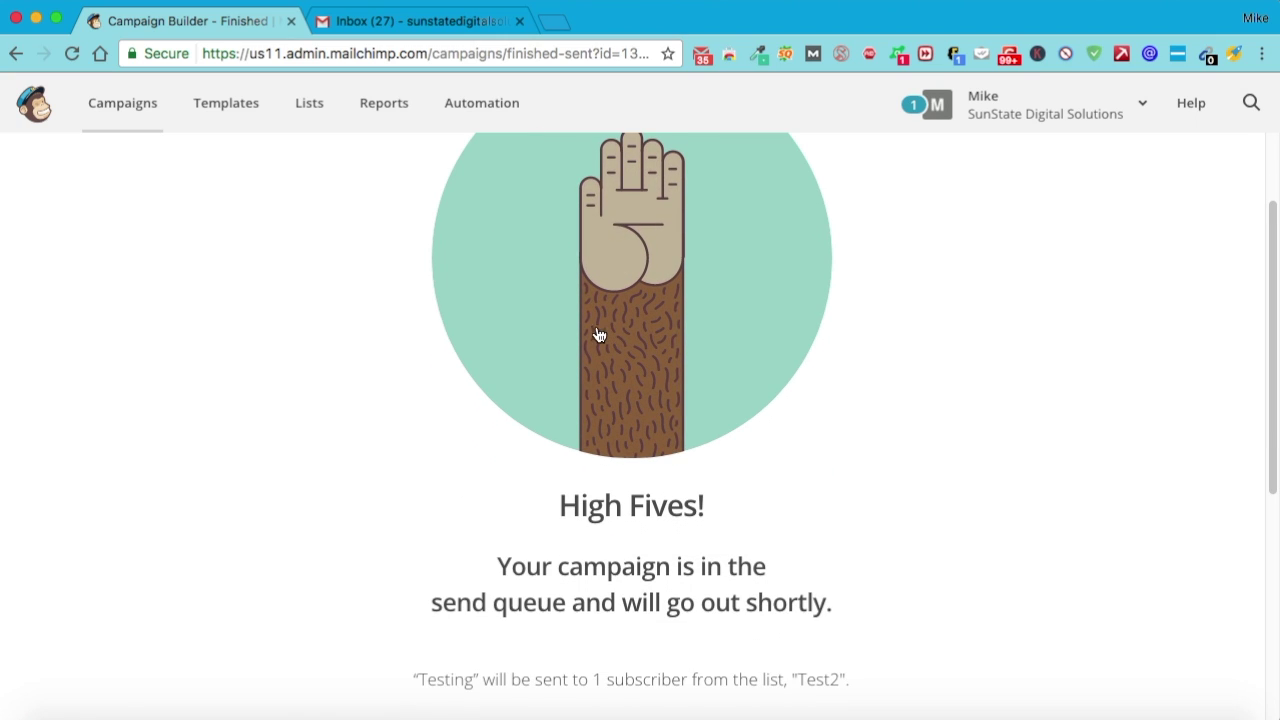
pyautogui.scroll(3, 435, 367)
pyautogui.click(130, 132)
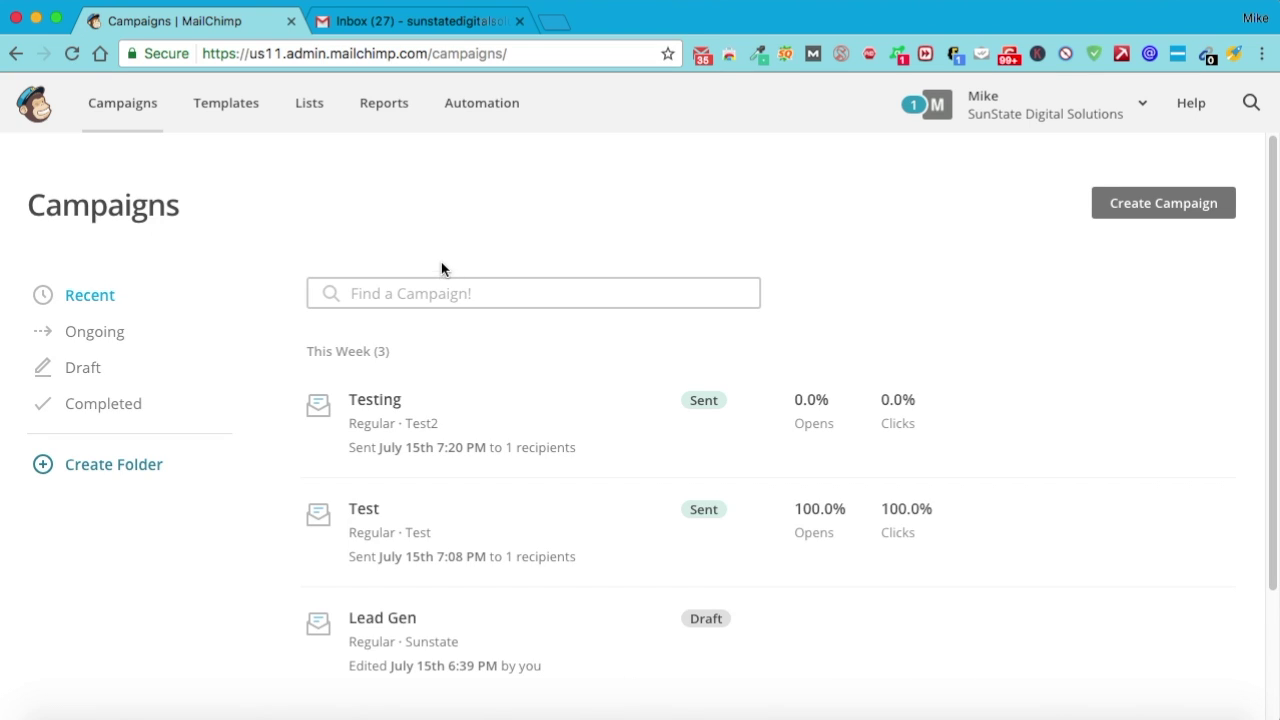
pyautogui.moveTo(548, 423)
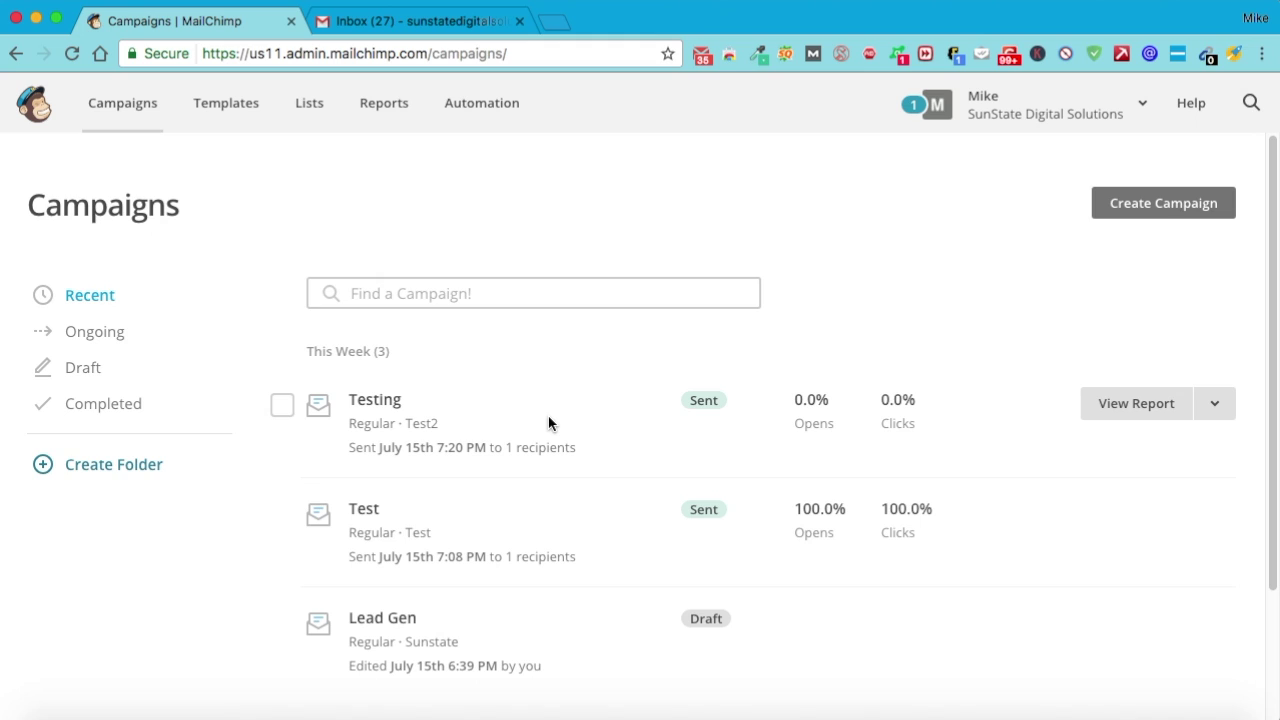
pyautogui.click(395, 21)
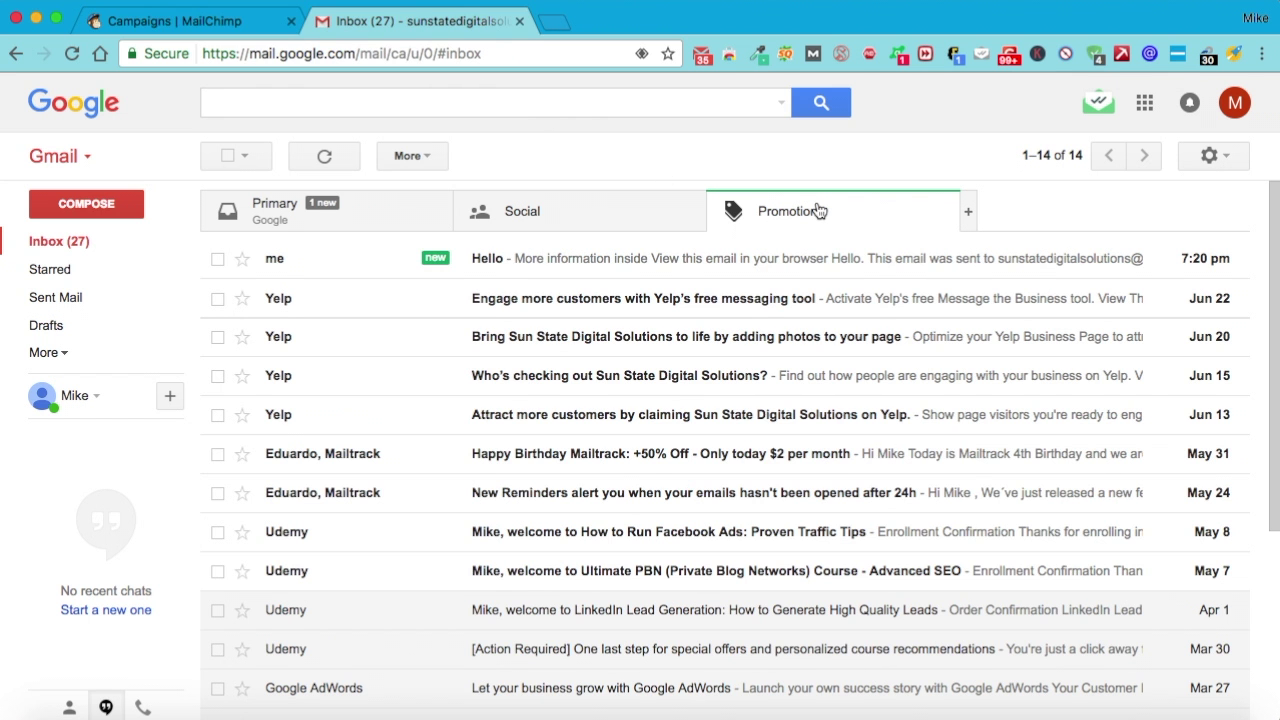
# Open the Hello email in Gmail and display its images to confirm the SunState logo
pyautogui.click(503, 263)
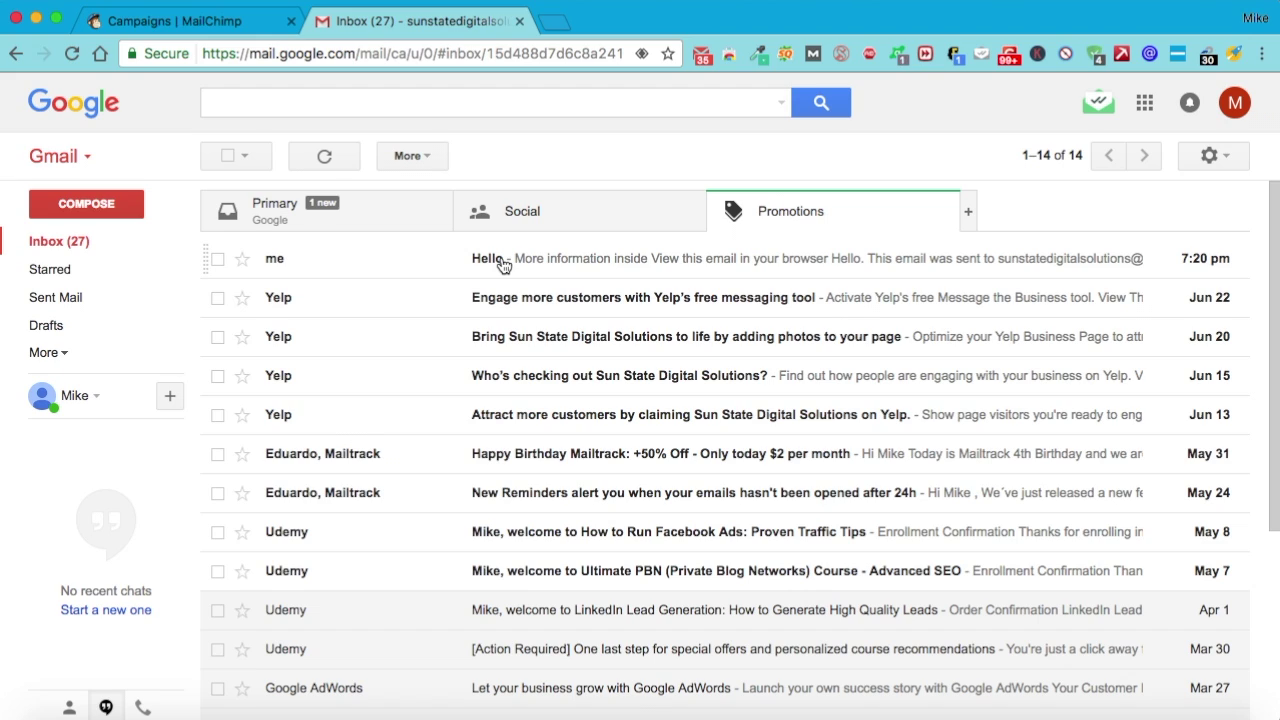
pyautogui.scroll(-1, 377, 474)
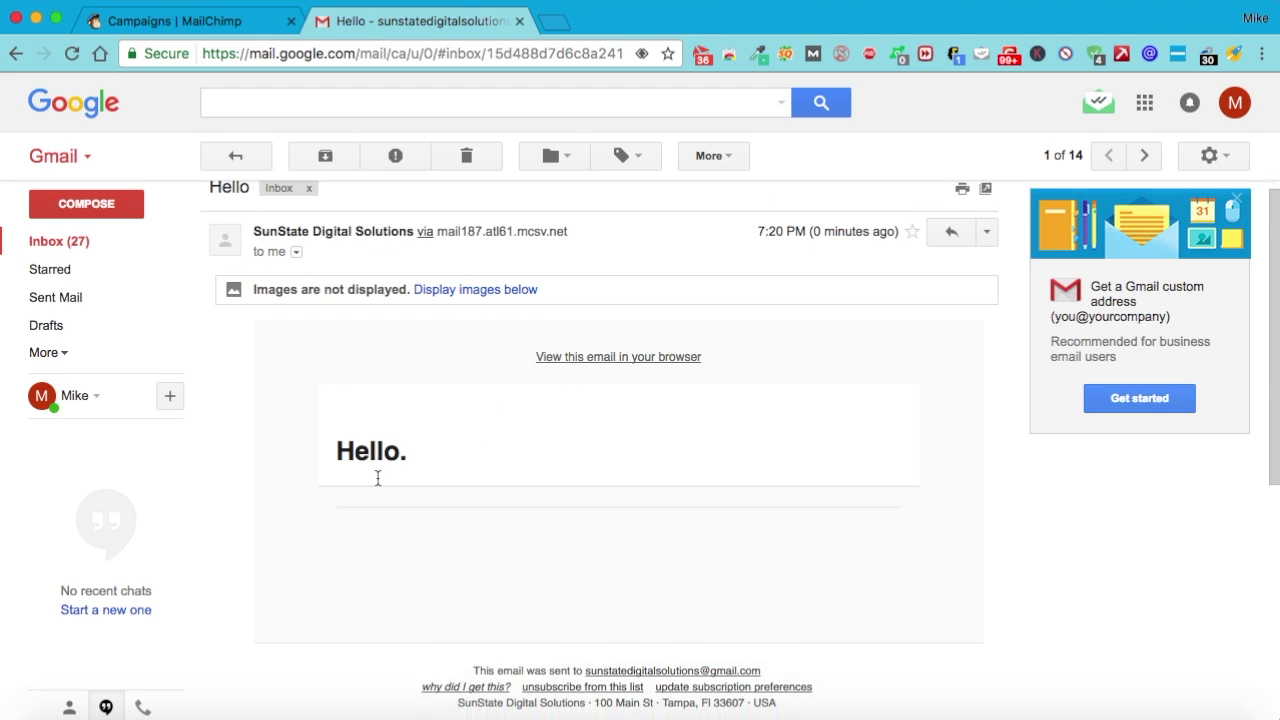
pyautogui.scroll(-2, 380, 470)
pyautogui.scroll(3, 385, 377)
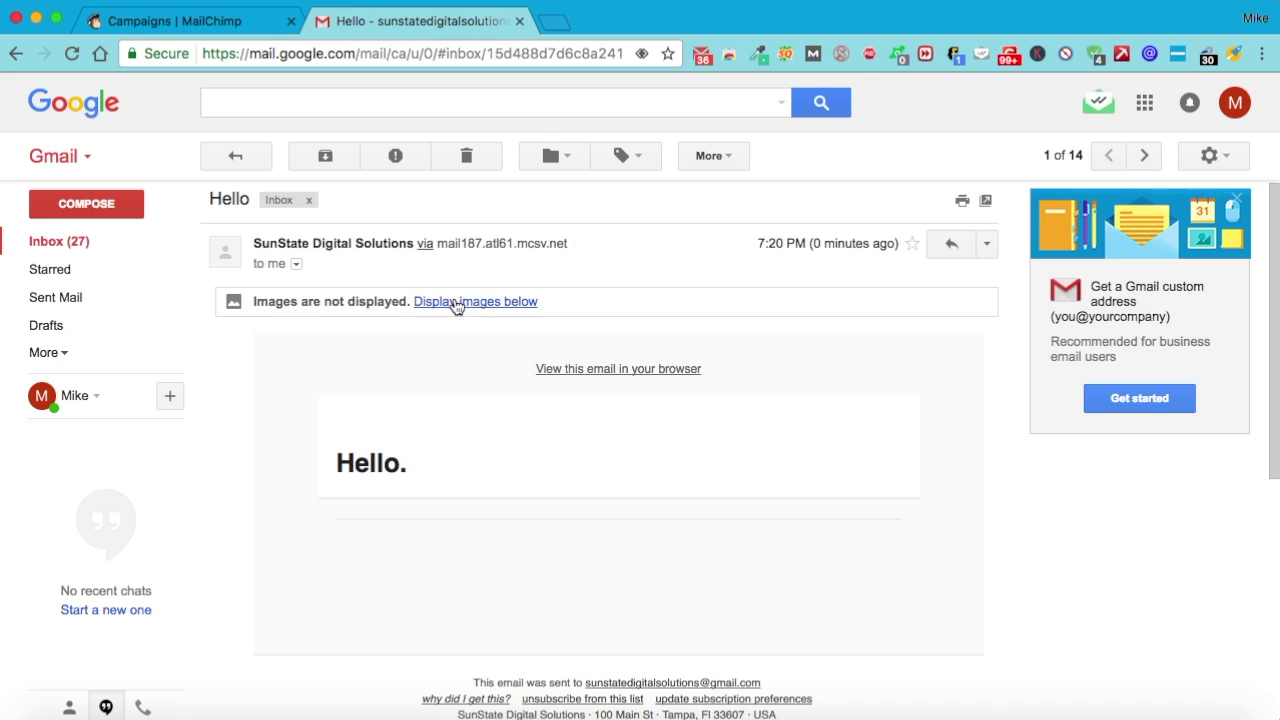
pyautogui.click(505, 298)
pyautogui.scroll(-2, 523, 320)
pyautogui.scroll(-3, 518, 335)
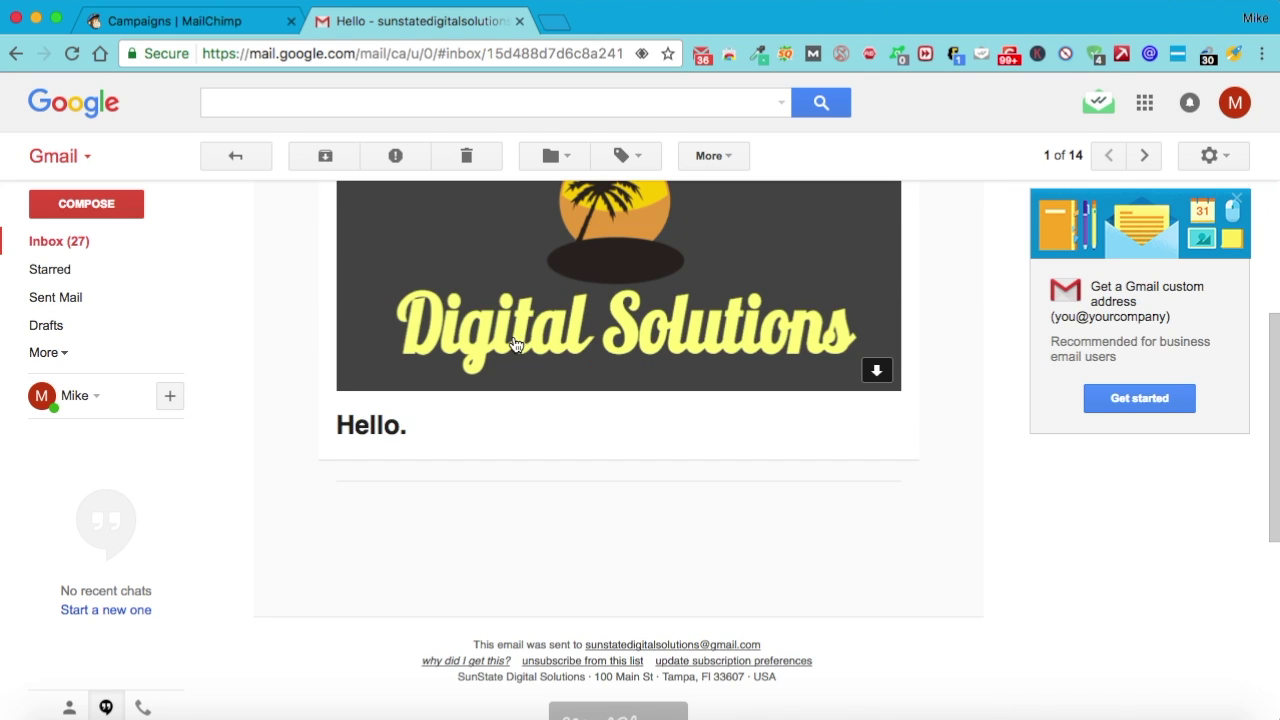
pyautogui.scroll(-1, 511, 348)
pyautogui.scroll(-3, 550, 370)
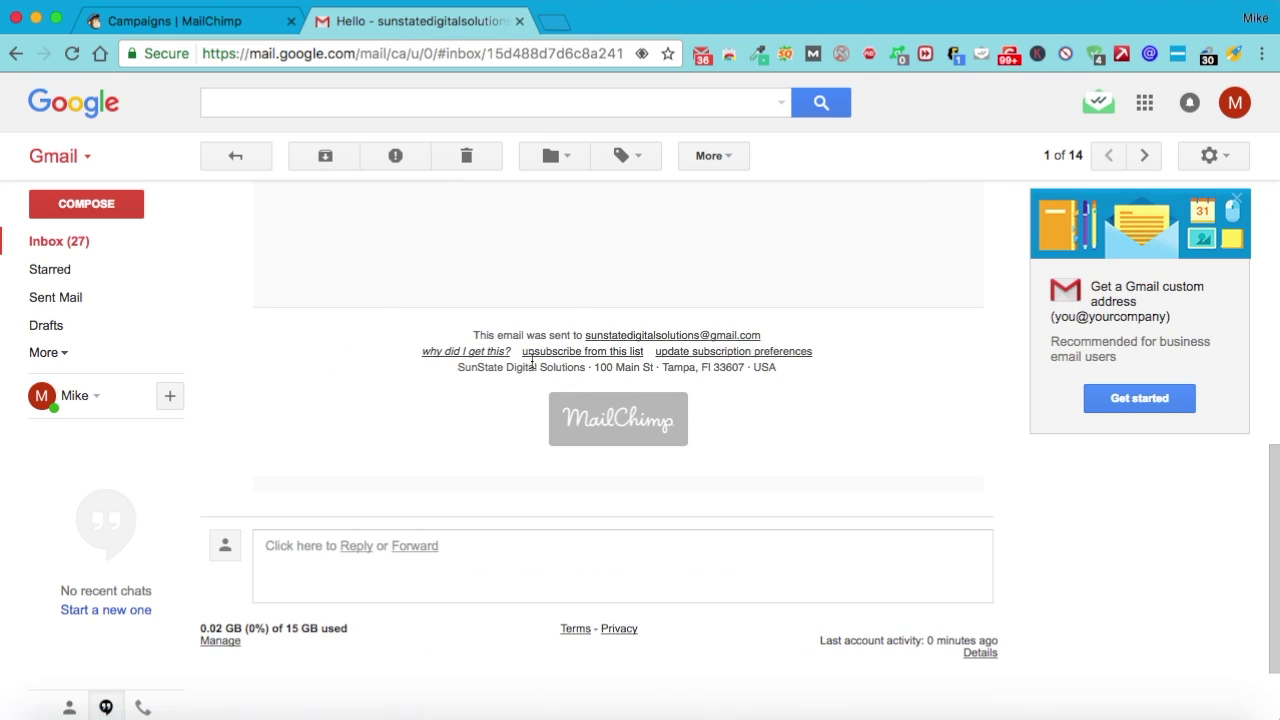
pyautogui.scroll(10, 377, 322)
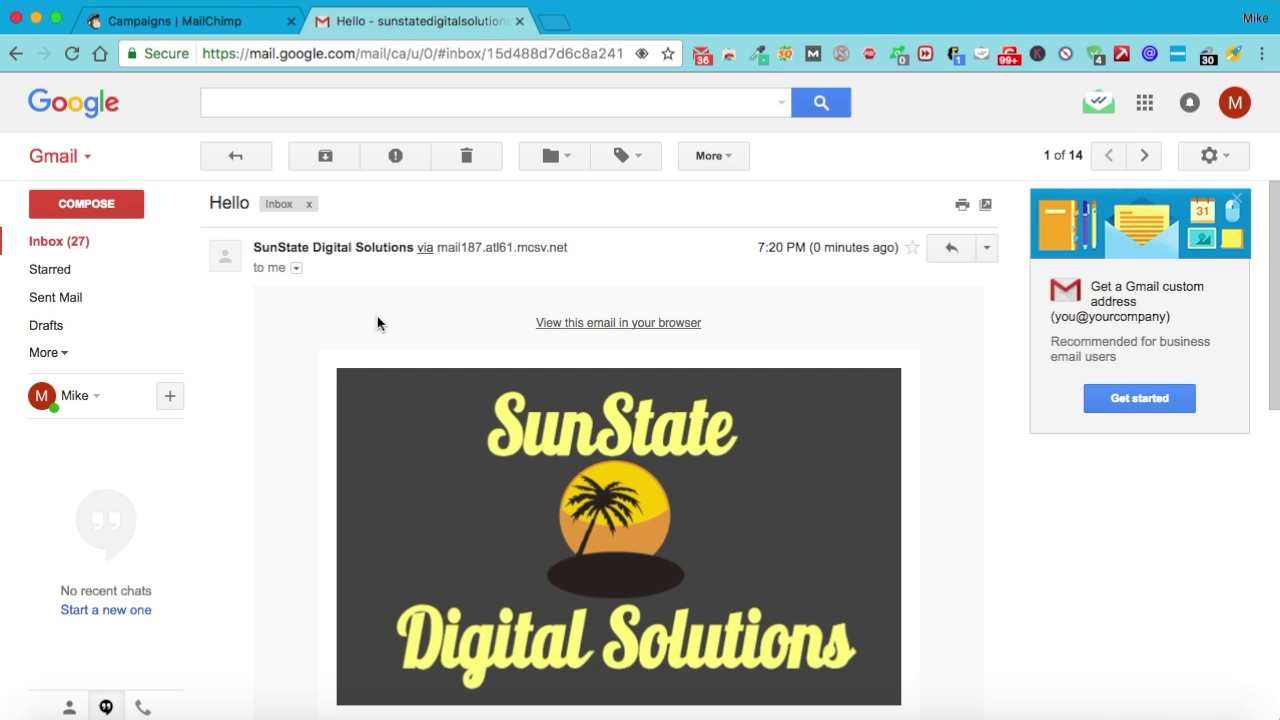
# Compare the MailChimp campaigns list with the received Hello email, finishing on the campaigns list
pyautogui.click(180, 22)
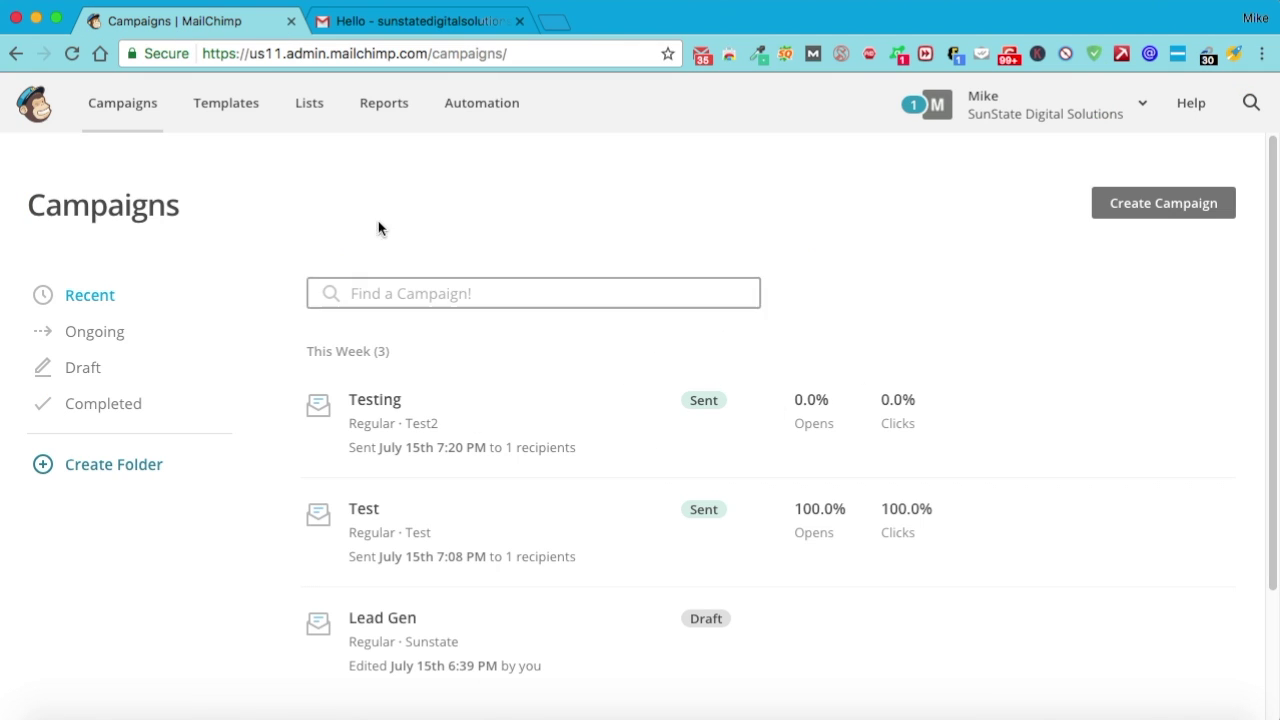
pyautogui.click(383, 28)
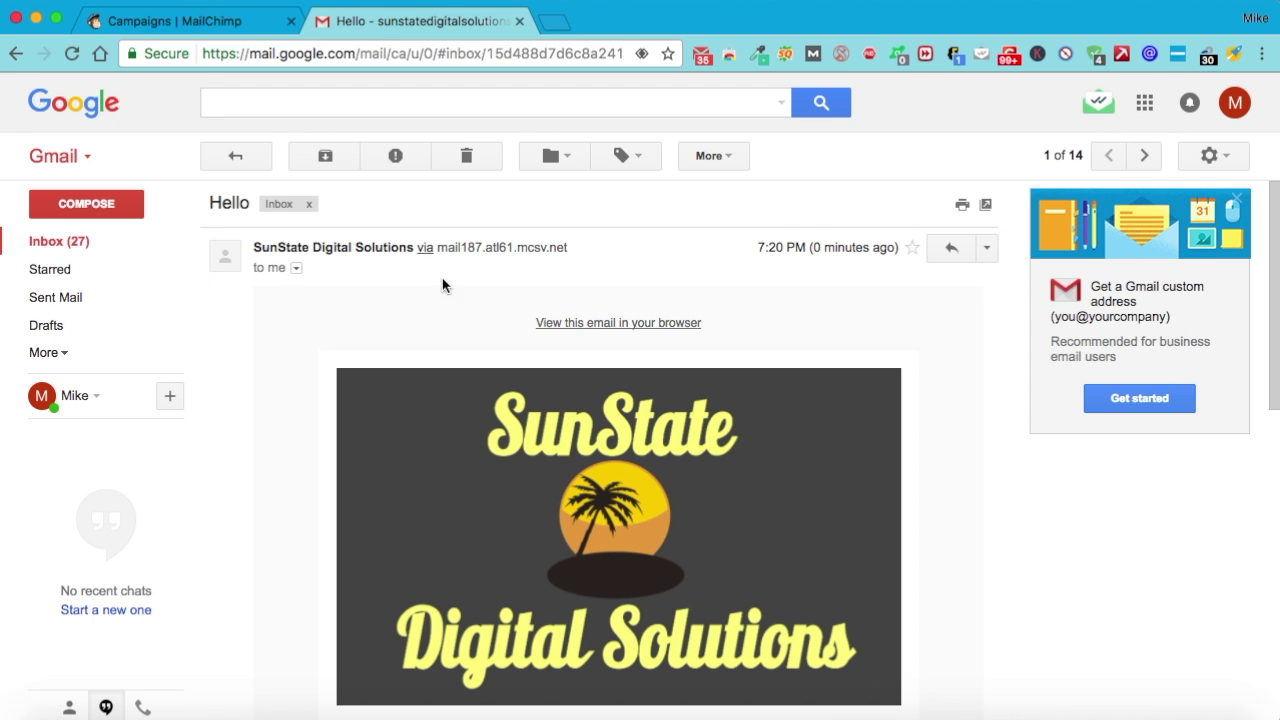
pyautogui.scroll(-1, 440, 337)
pyautogui.scroll(-3, 440, 337)
pyautogui.scroll(-1, 440, 337)
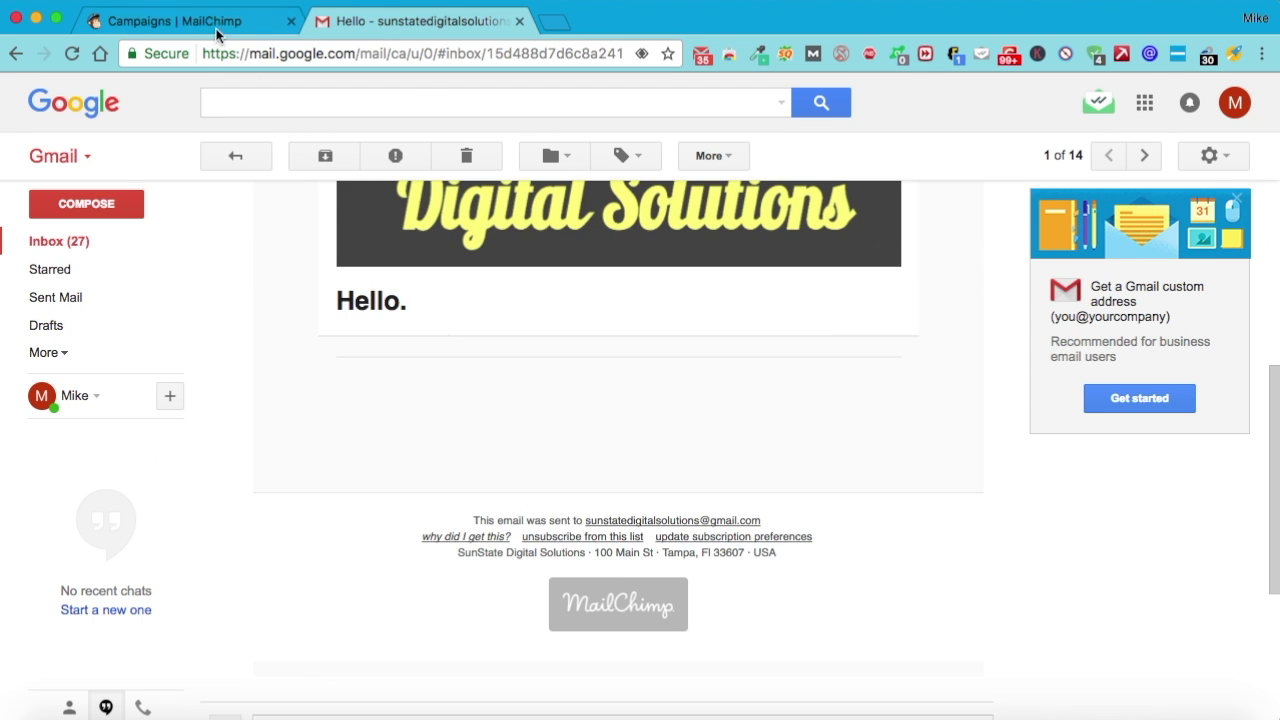
pyautogui.click(217, 31)
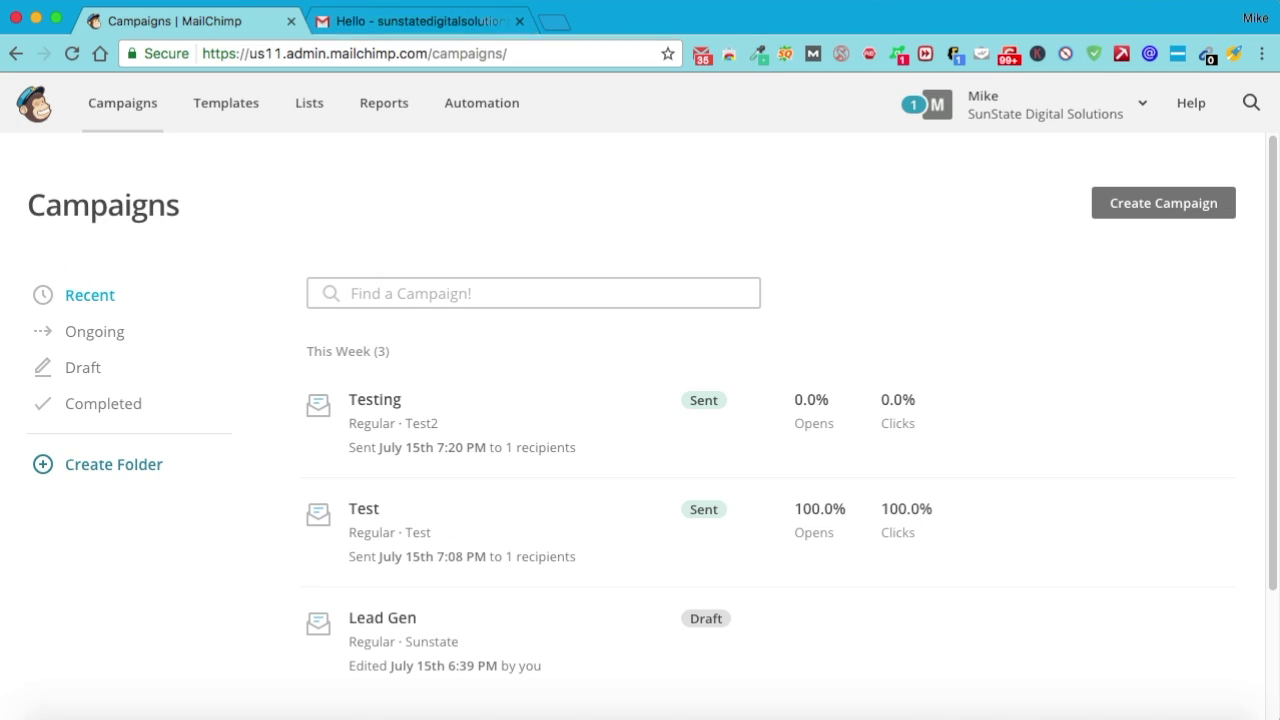